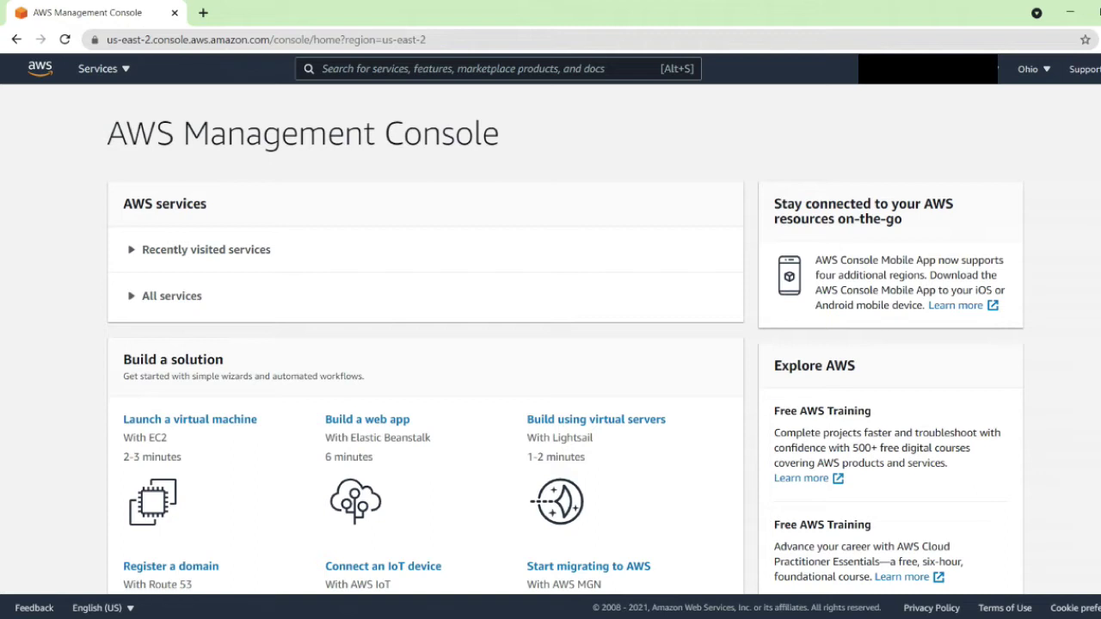
Open the IAM service's user list and start adding a new user.
left_click(124, 72)
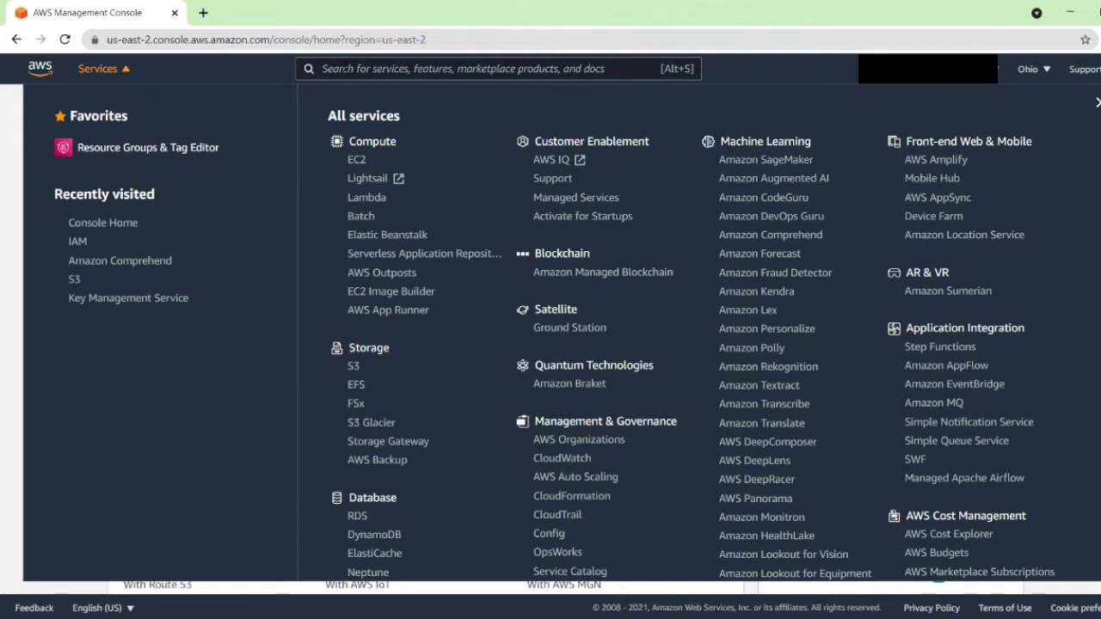
scroll(731, 497, "down", 5)
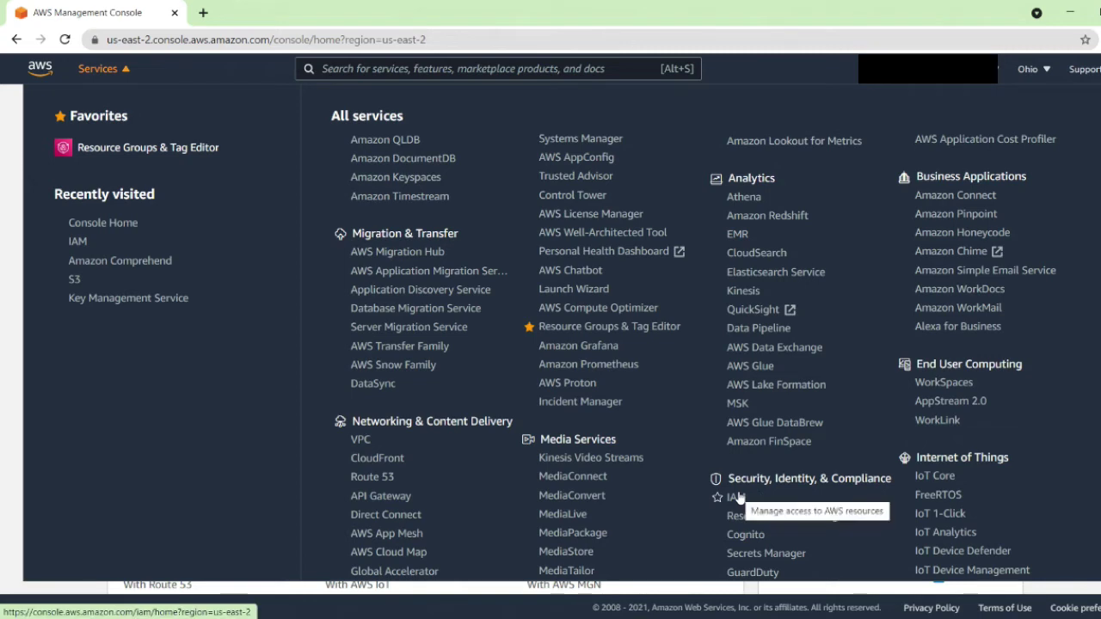
left_click(738, 497)
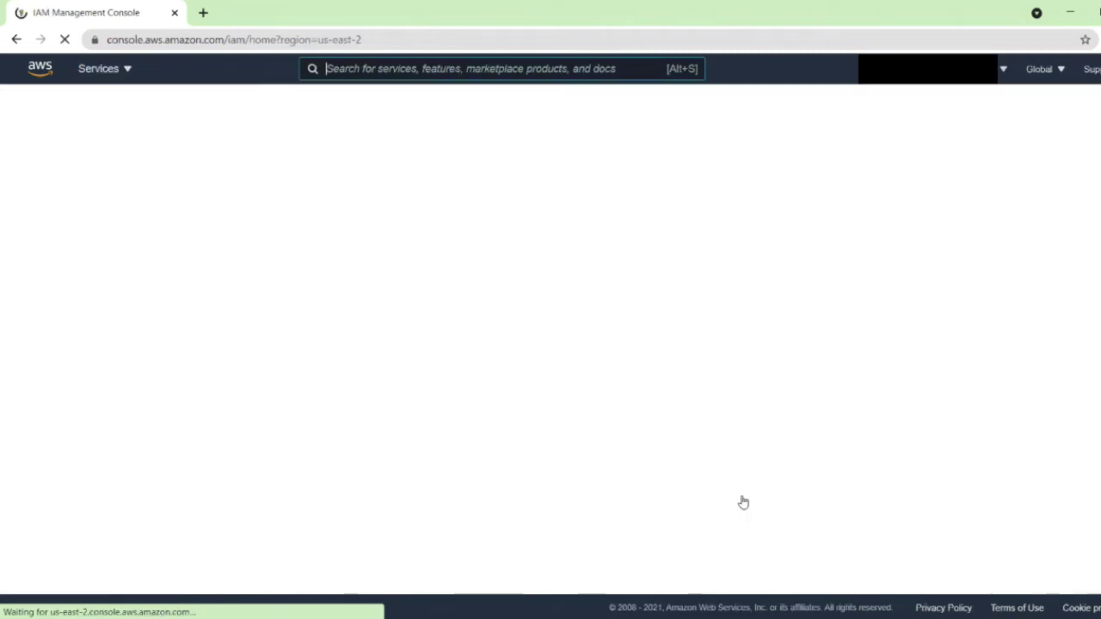
left_click(50, 236)
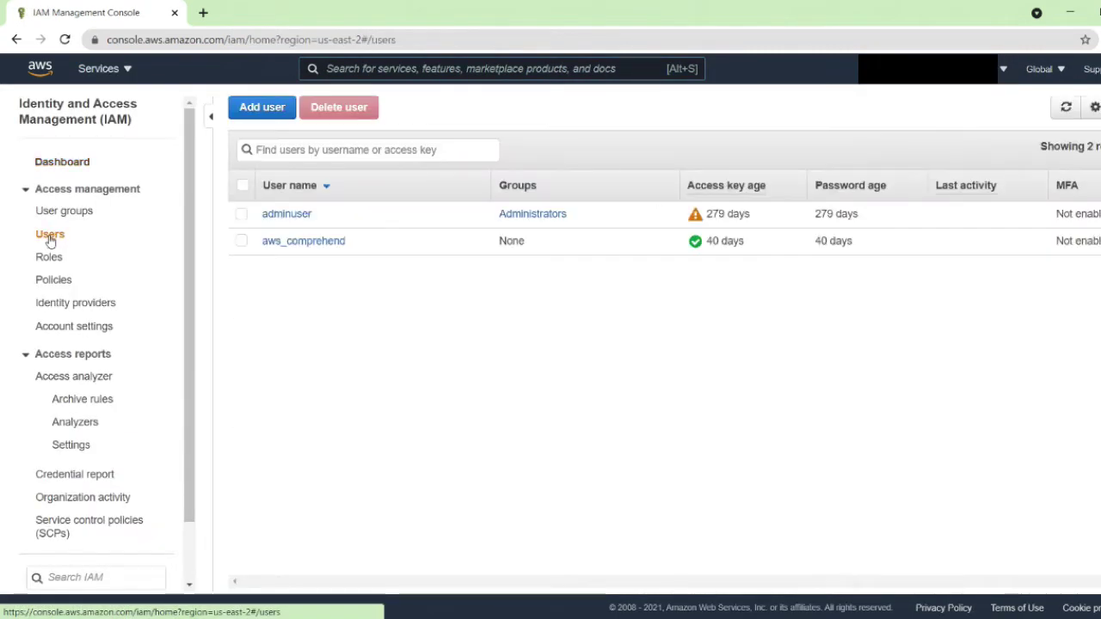
left_click(272, 109)
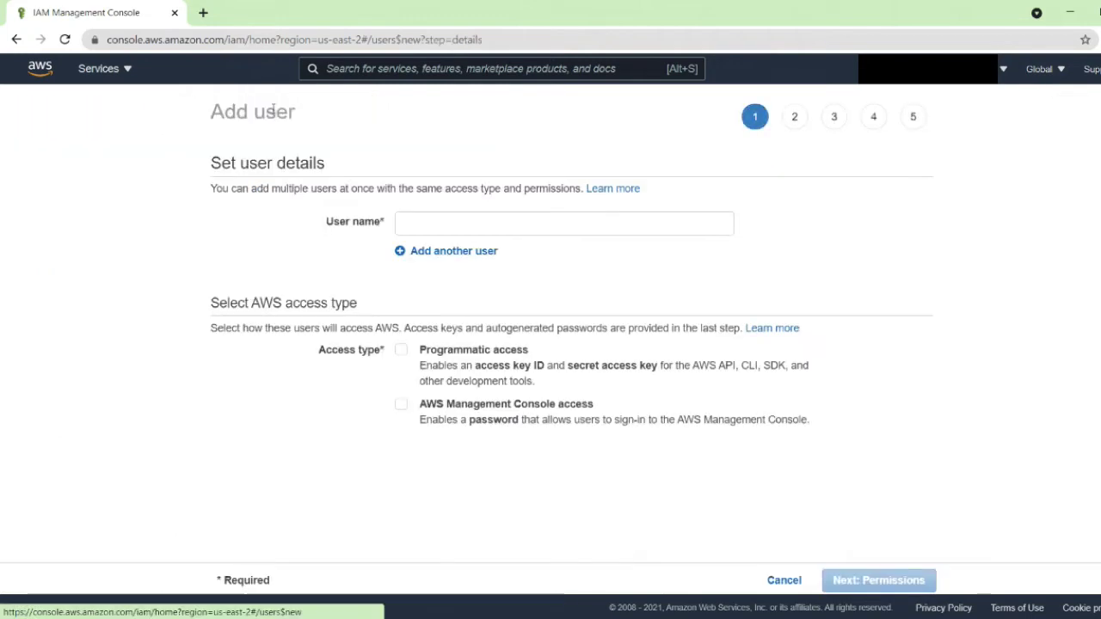
Name the new user administrator, grant AWS Management Console access, and proceed to the permissions.
left_click(505, 219)
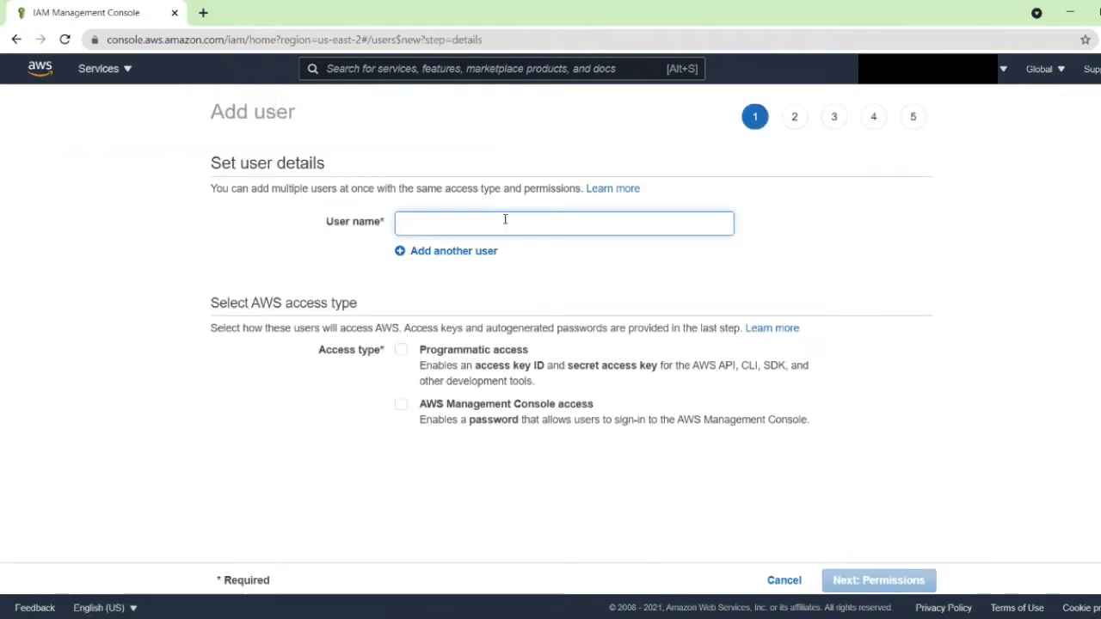
type("administrator")
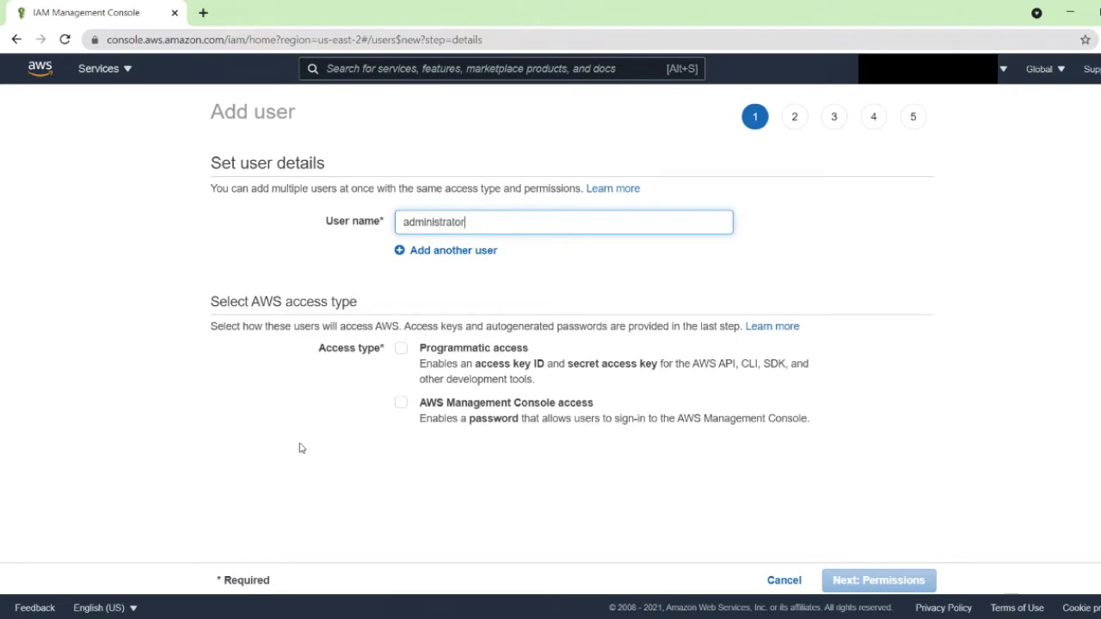
left_click(400, 402)
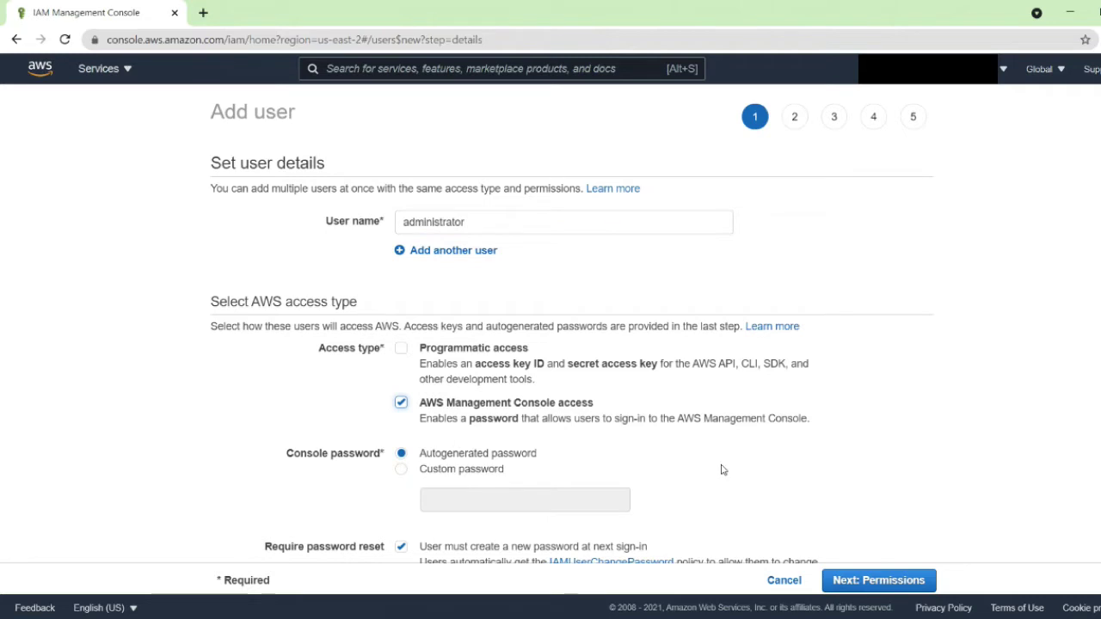
scroll(722, 470, "down", 1)
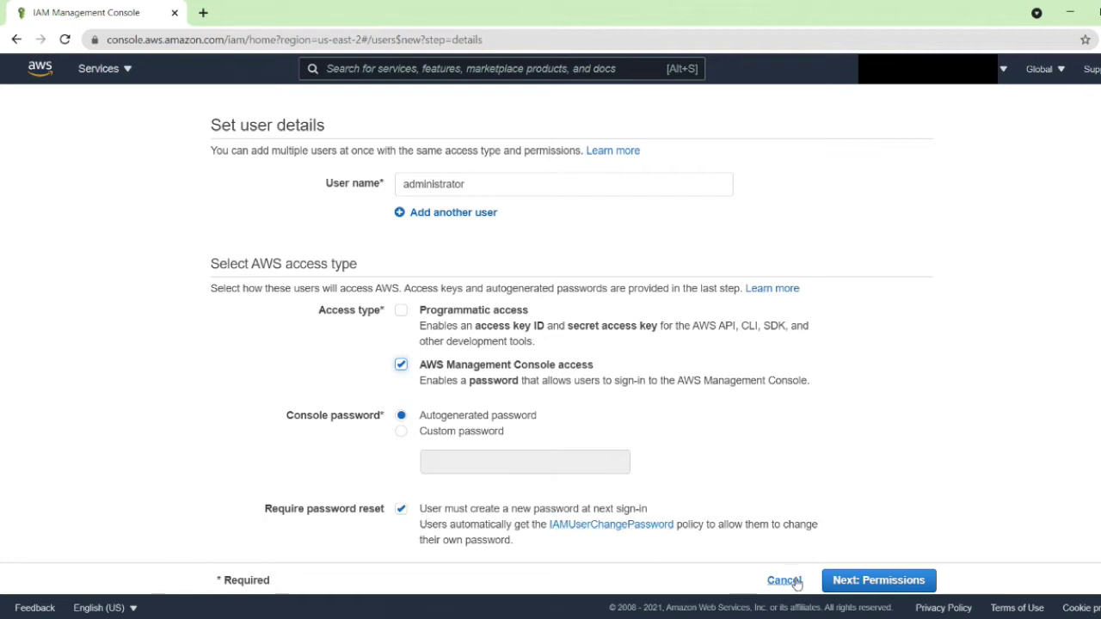
left_click(874, 585)
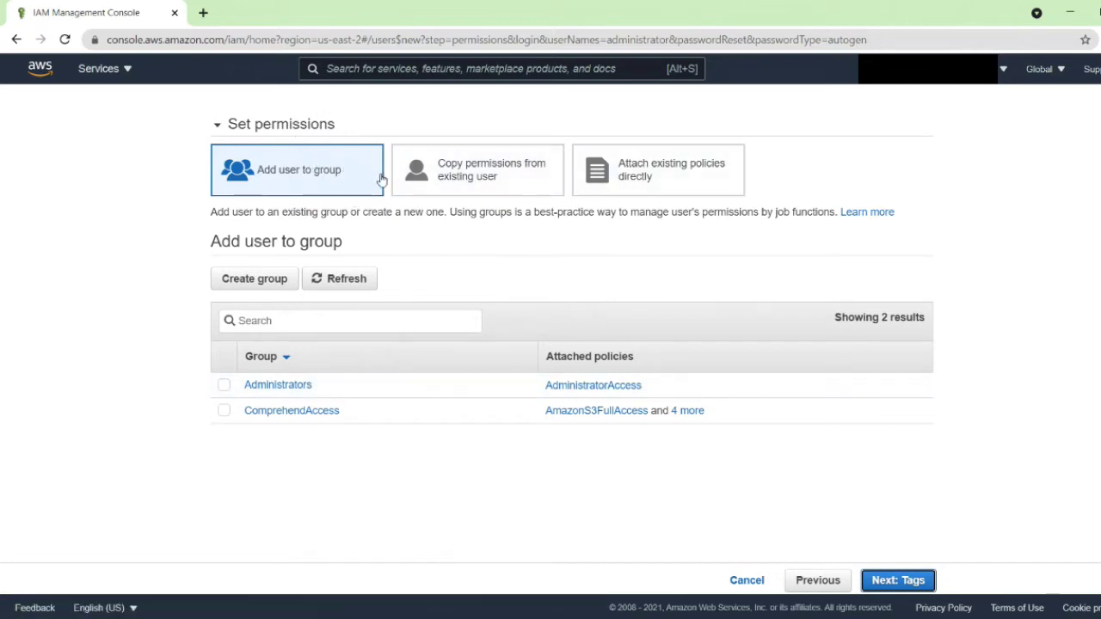
Attach the existing AdministratorAccess policy directly to the new user and continue to the tags.
left_click(654, 177)
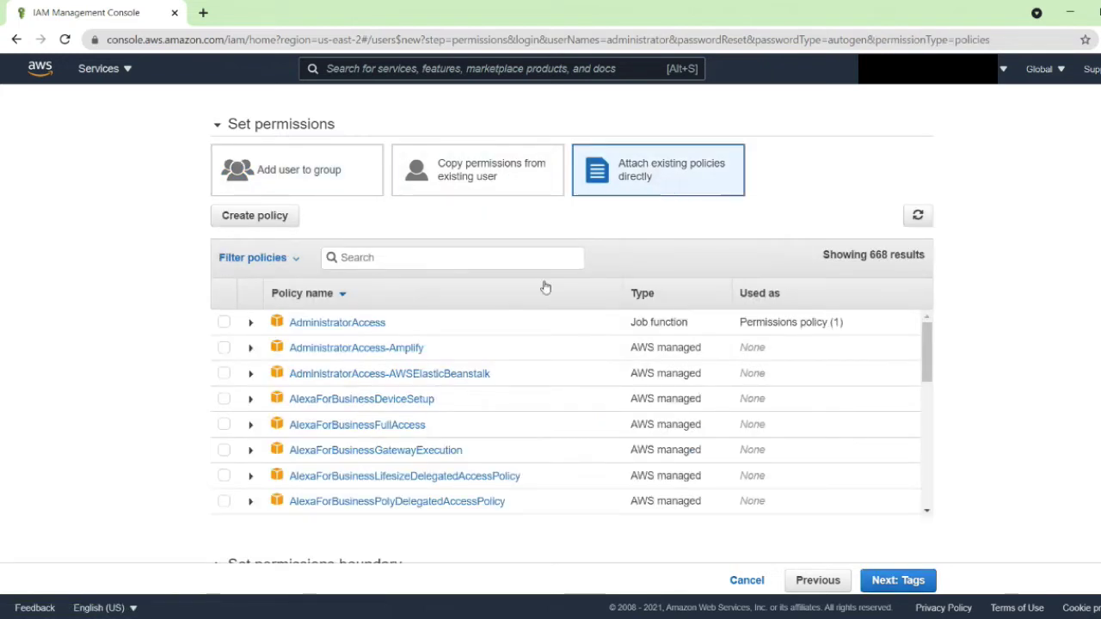
left_click(224, 323)
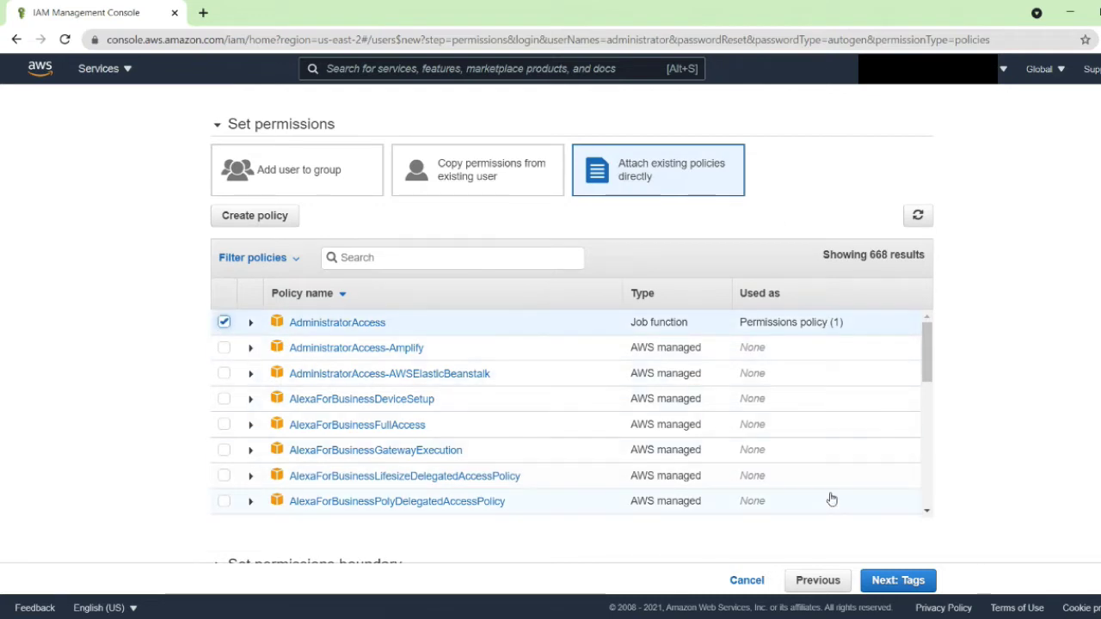
left_click(918, 582)
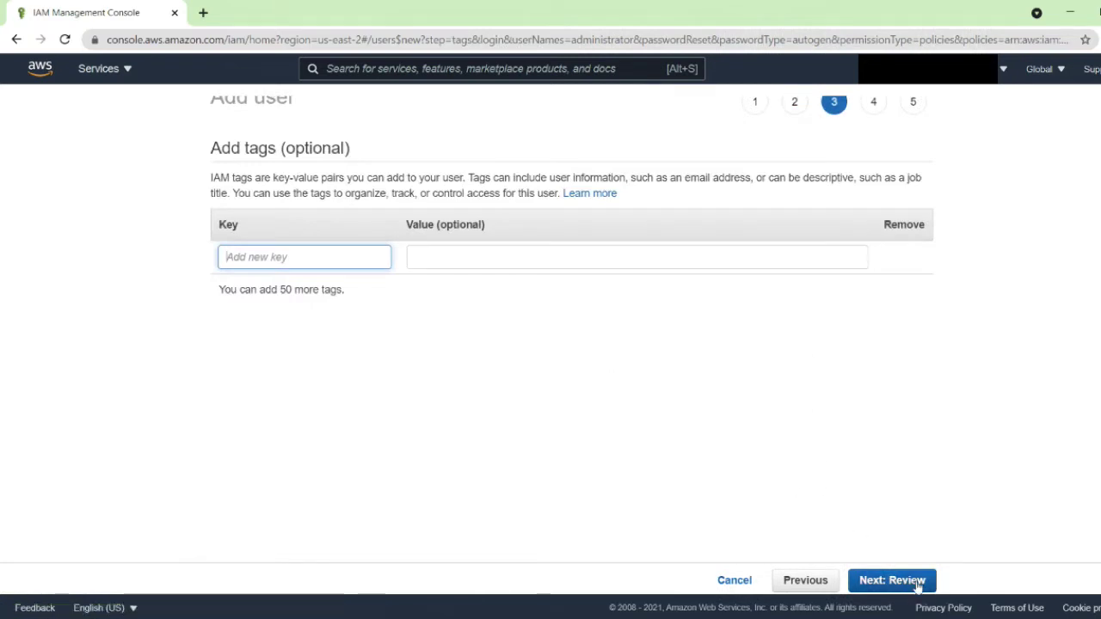
Create the administrator user without tags and download its credentials as a .csv file.
left_click(914, 582)
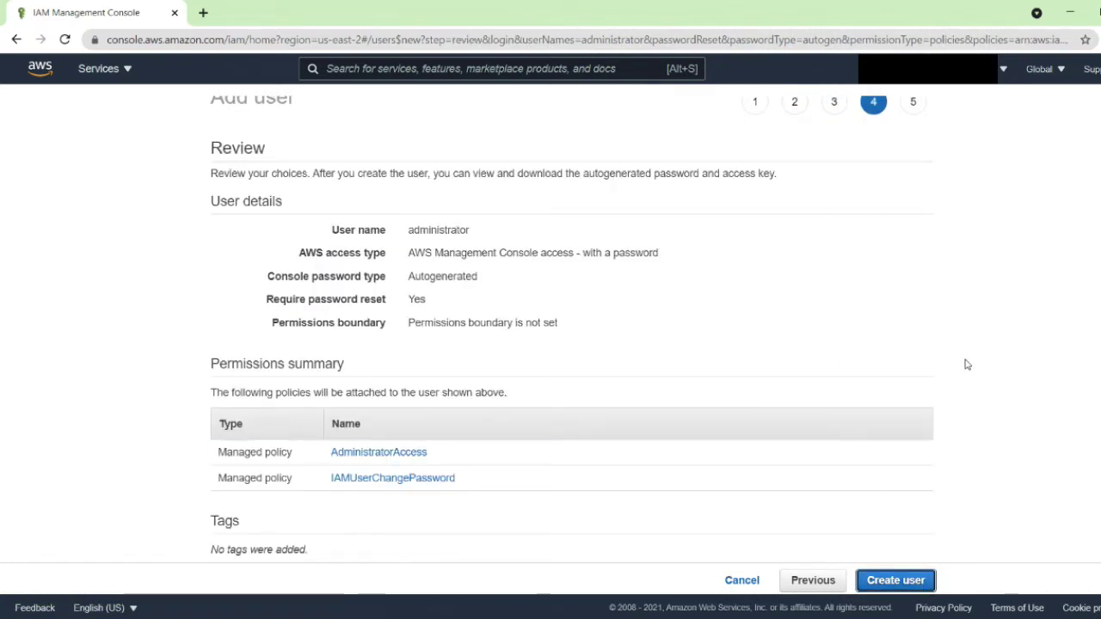
left_click(916, 584)
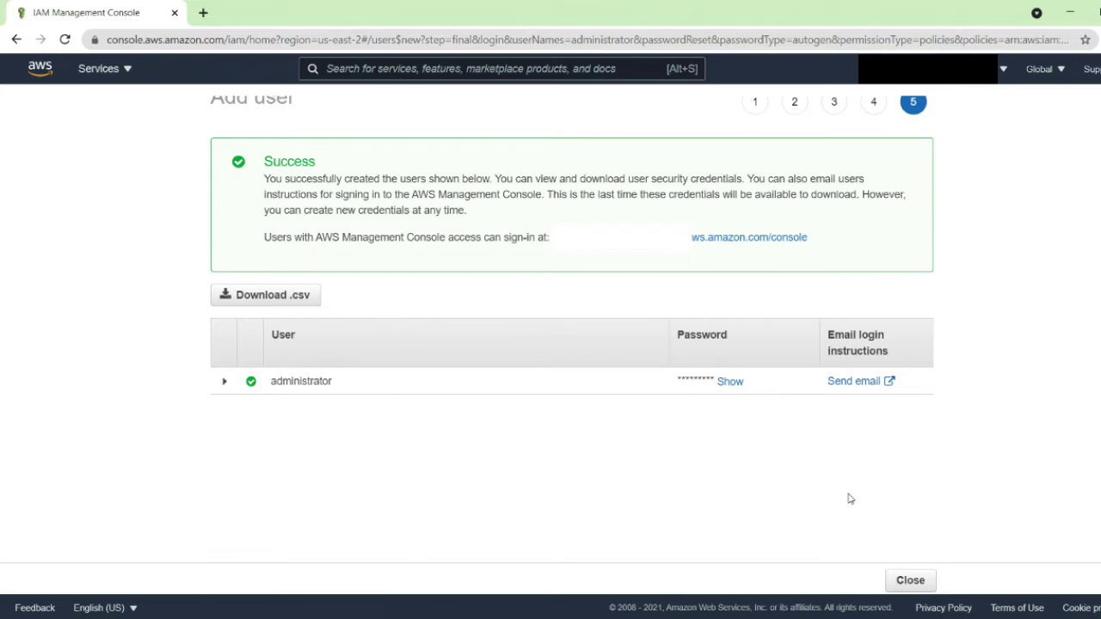
left_click(291, 301)
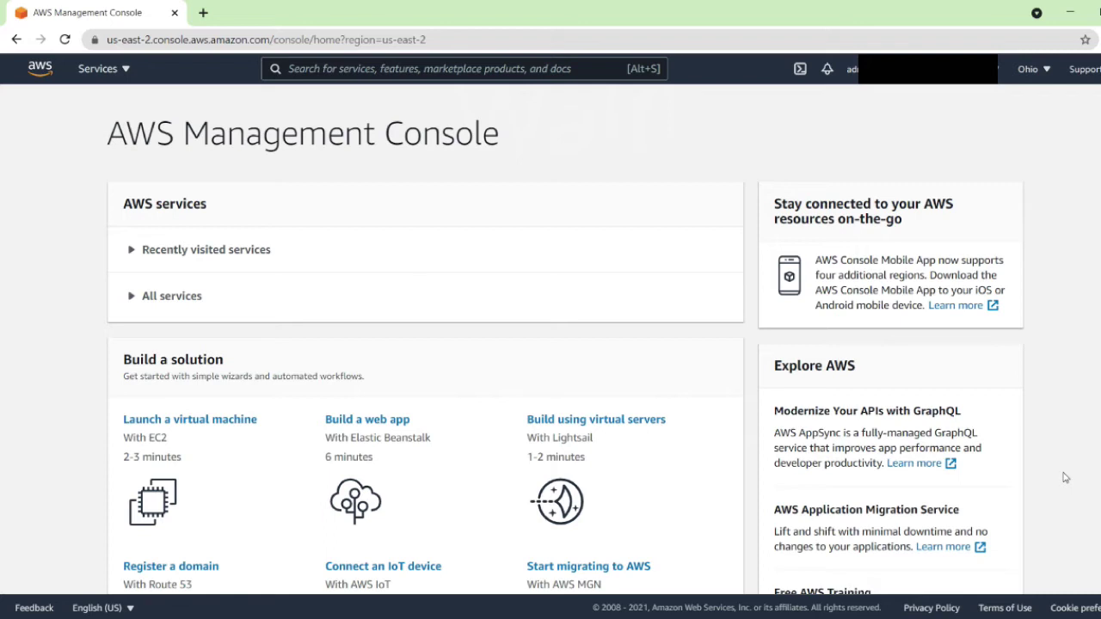
Open the S3 service and start a new bucket named test-medical-api.
left_click(120, 70)
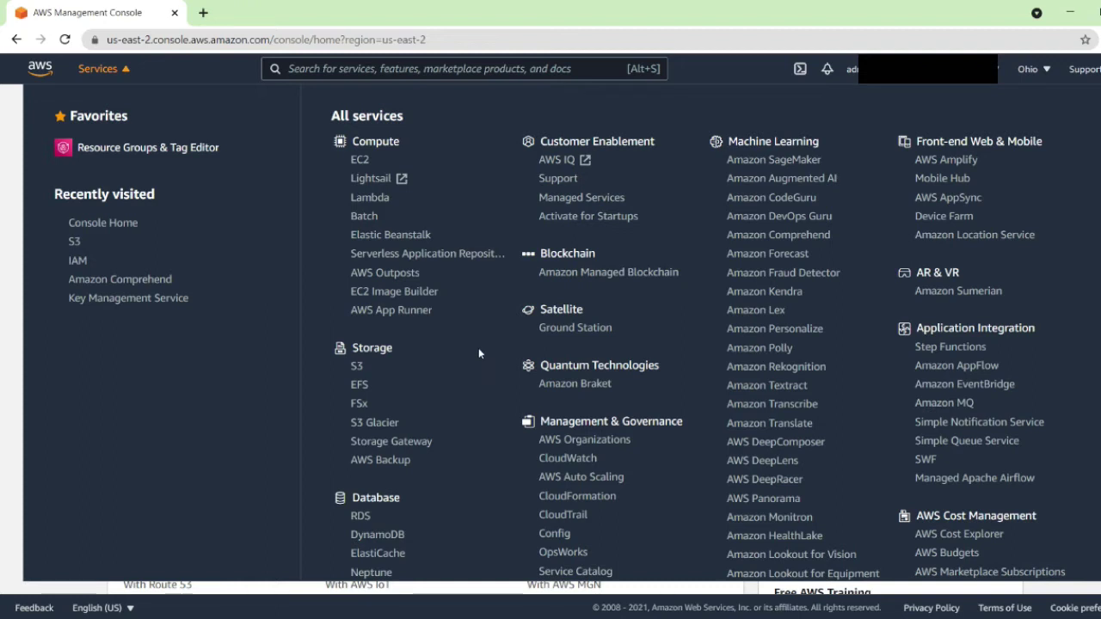
left_click(358, 369)
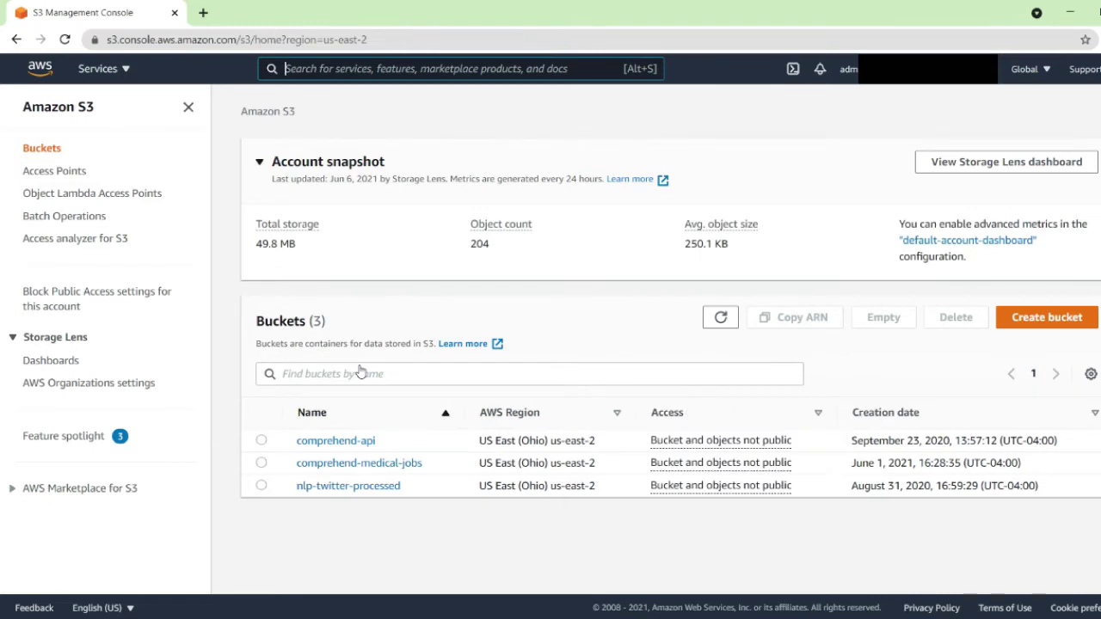
left_click(1051, 318)
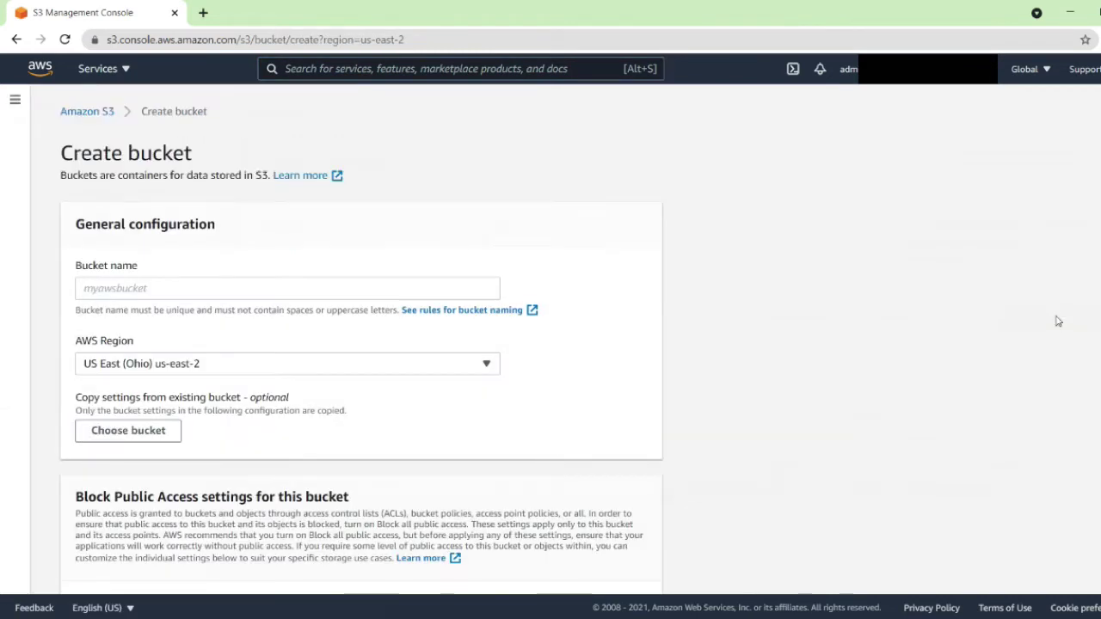
left_click(379, 296)
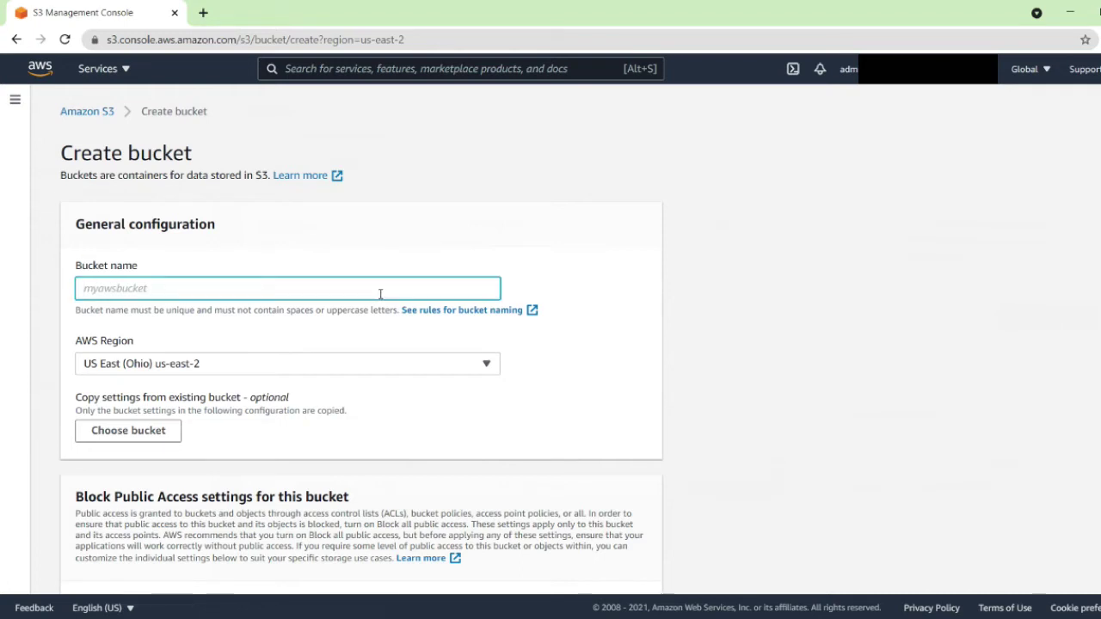
type("test")
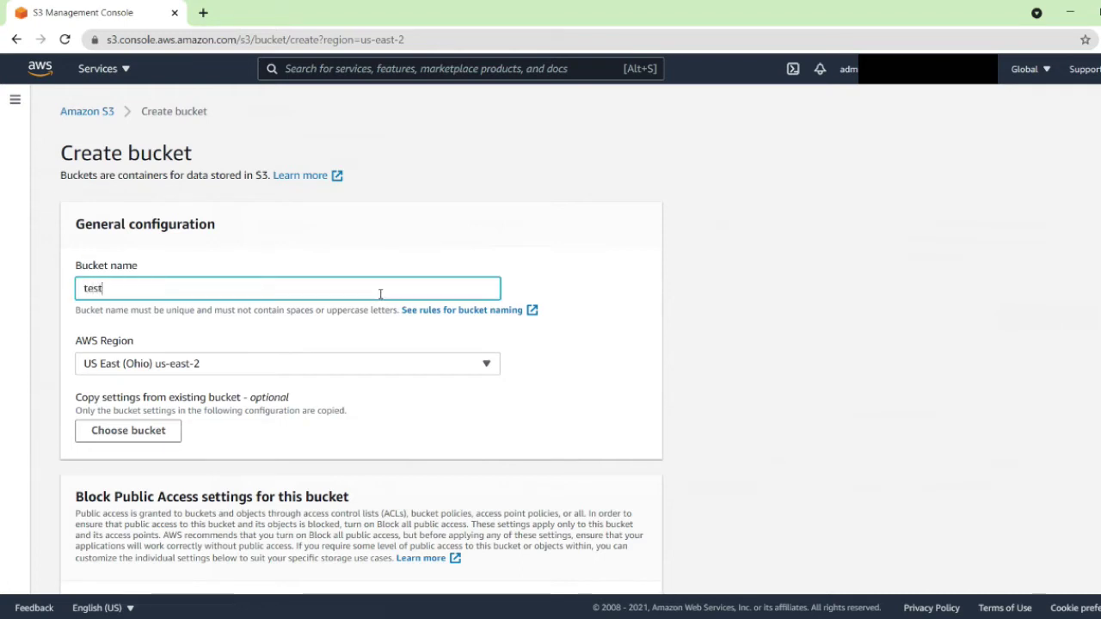
type("-medic")
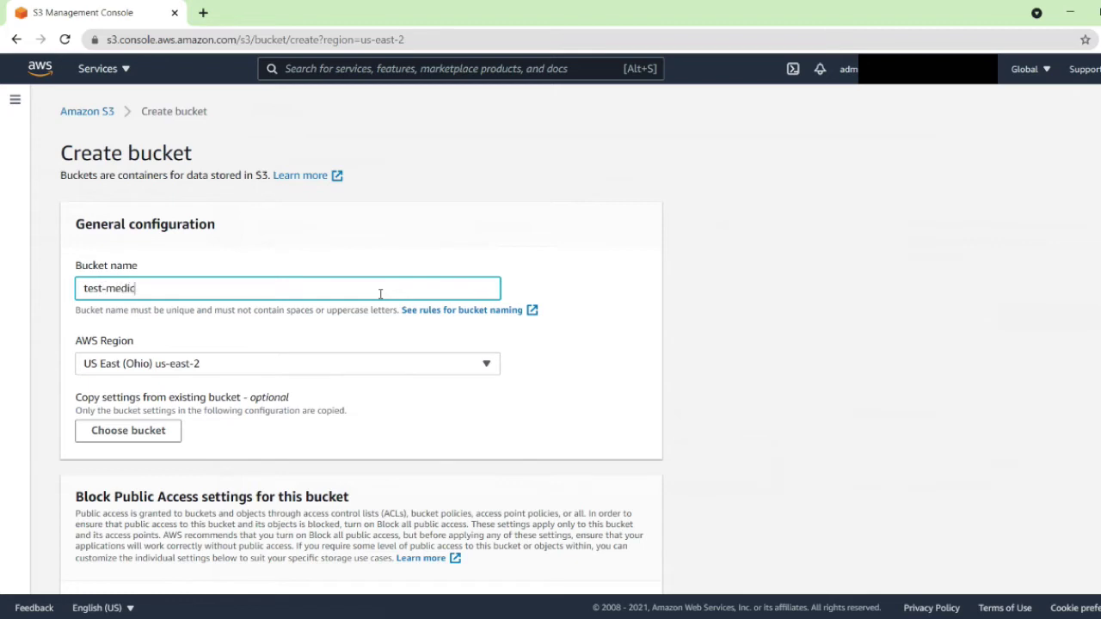
type("al-api")
Enable server-side encryption for the new bucket, keeping the Amazon S3 key (SSE-S3) type.
scroll(333, 448, "down", 1)
scroll(333, 449, "down", 5)
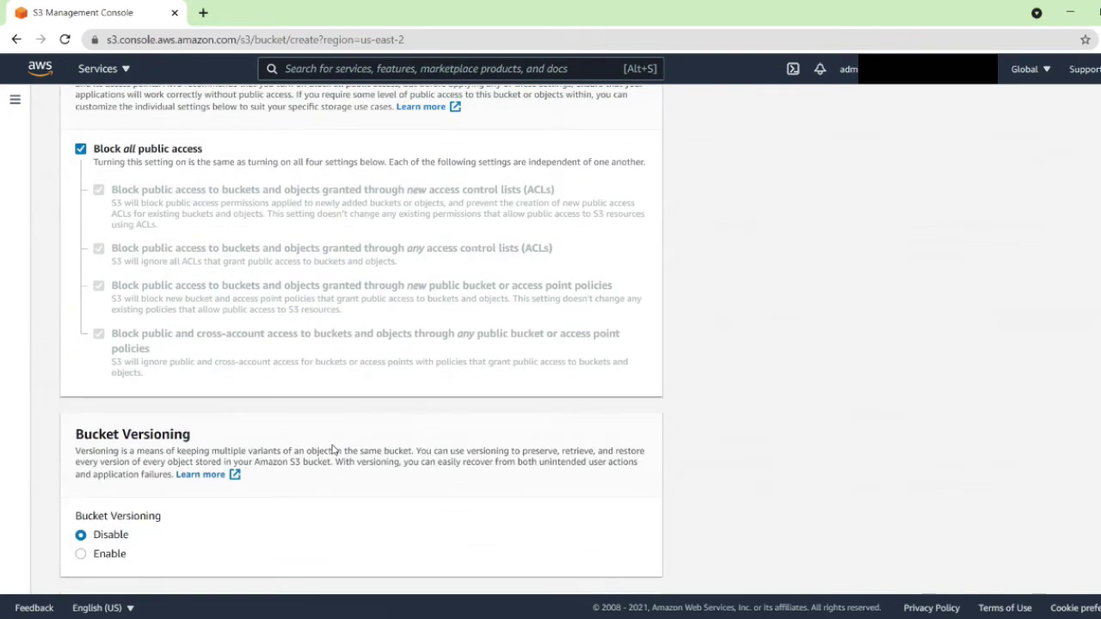
scroll(332, 449, "down", 3)
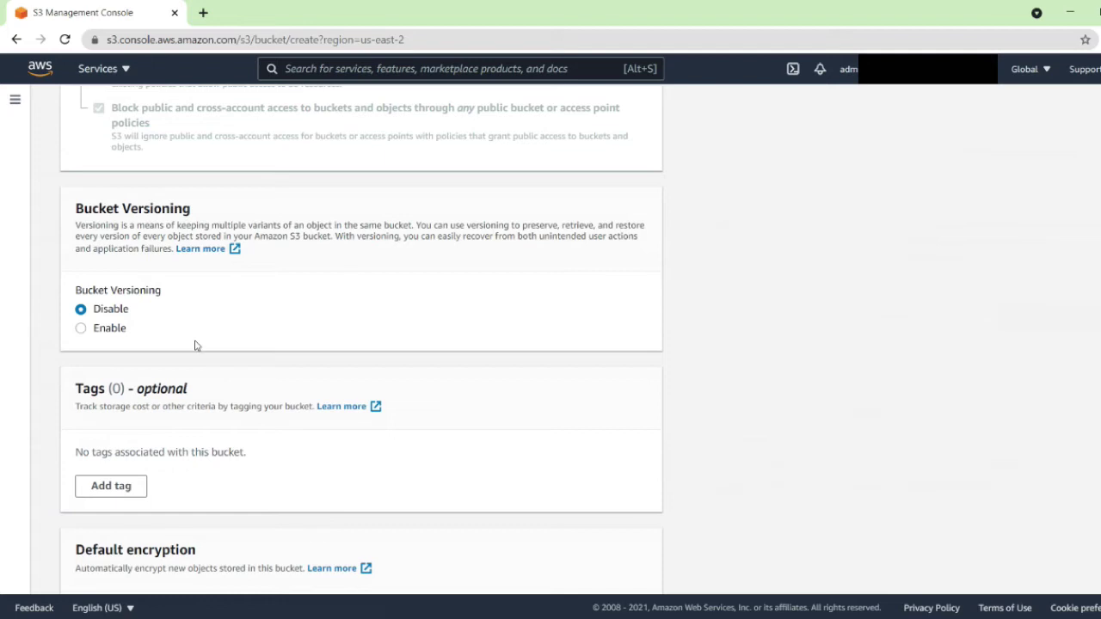
scroll(195, 345, "down", 3)
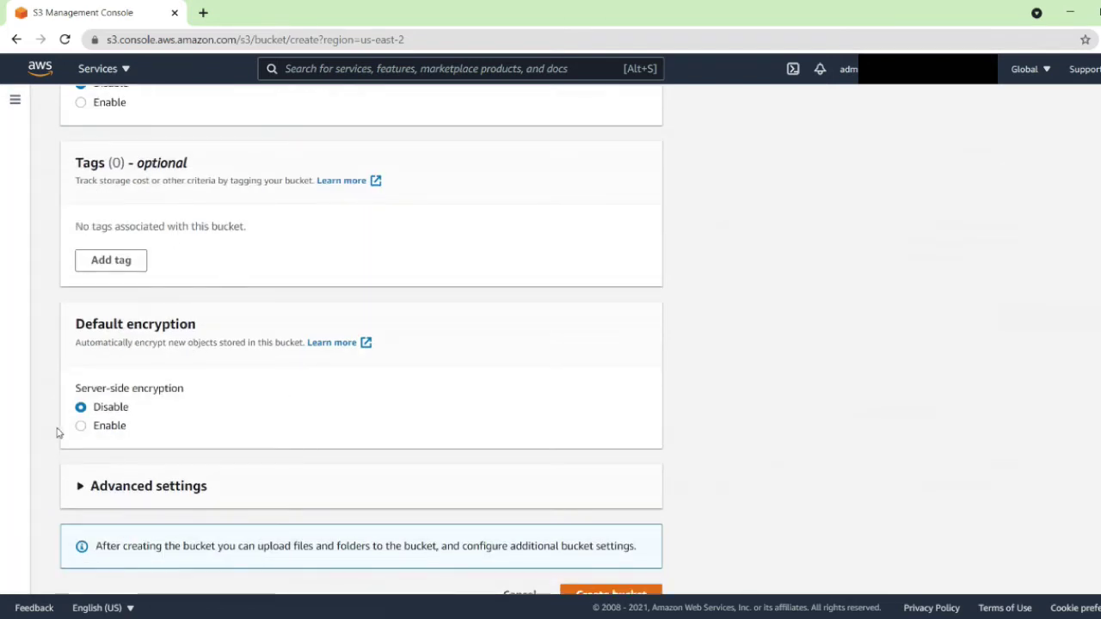
left_click(131, 426)
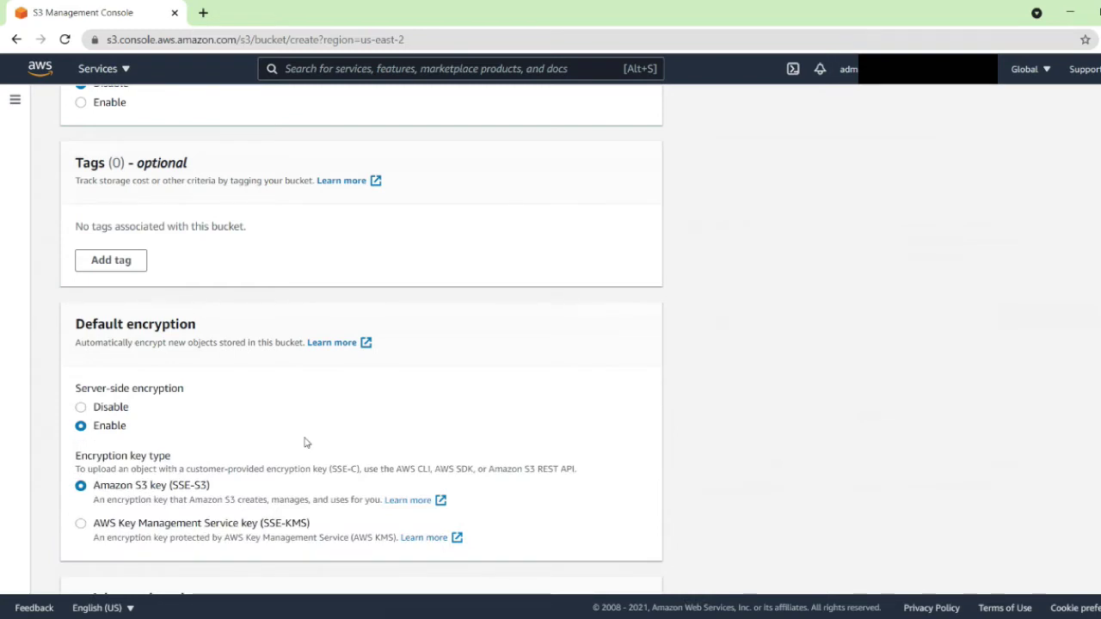
scroll(304, 442, "down", 2)
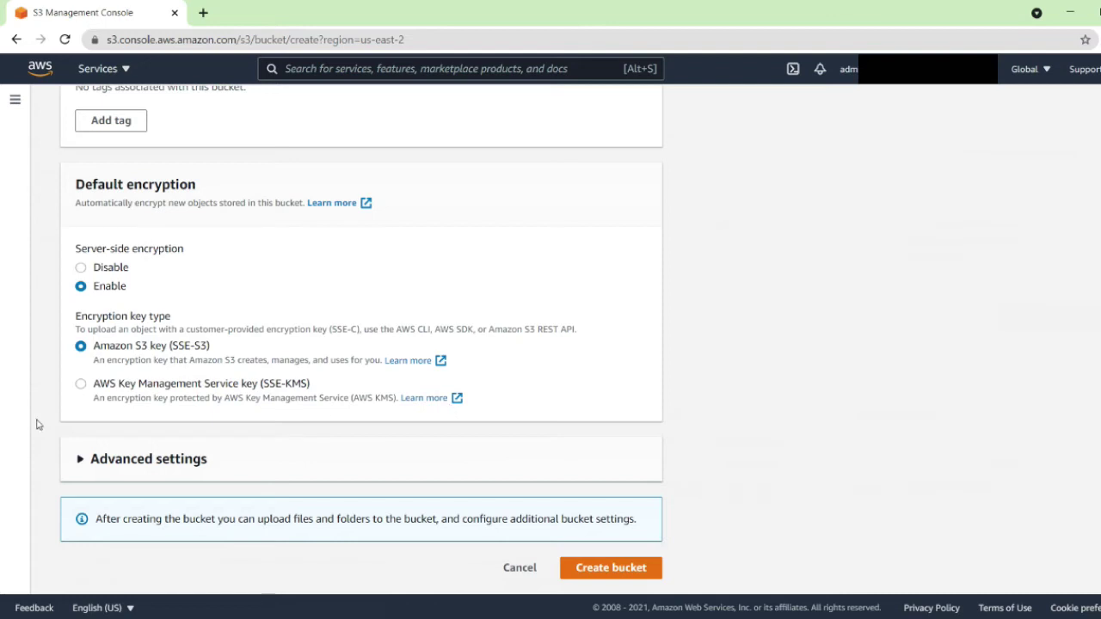
Expand the advanced settings, leave Object Lock disabled, and create the bucket.
left_click(81, 459)
scroll(373, 460, "down", 3)
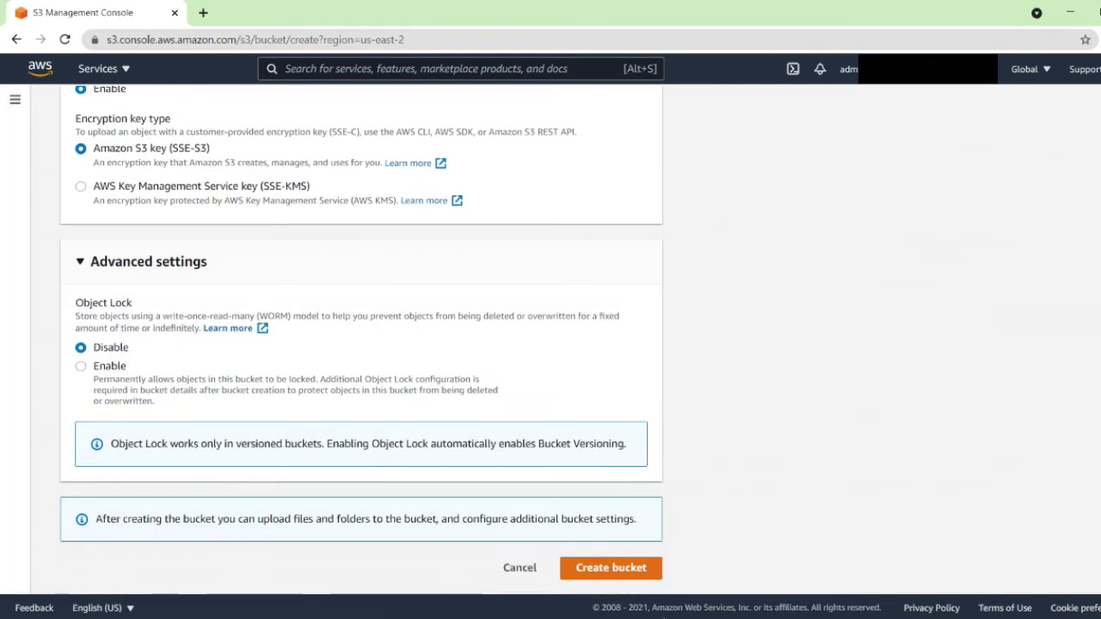
left_click(632, 569)
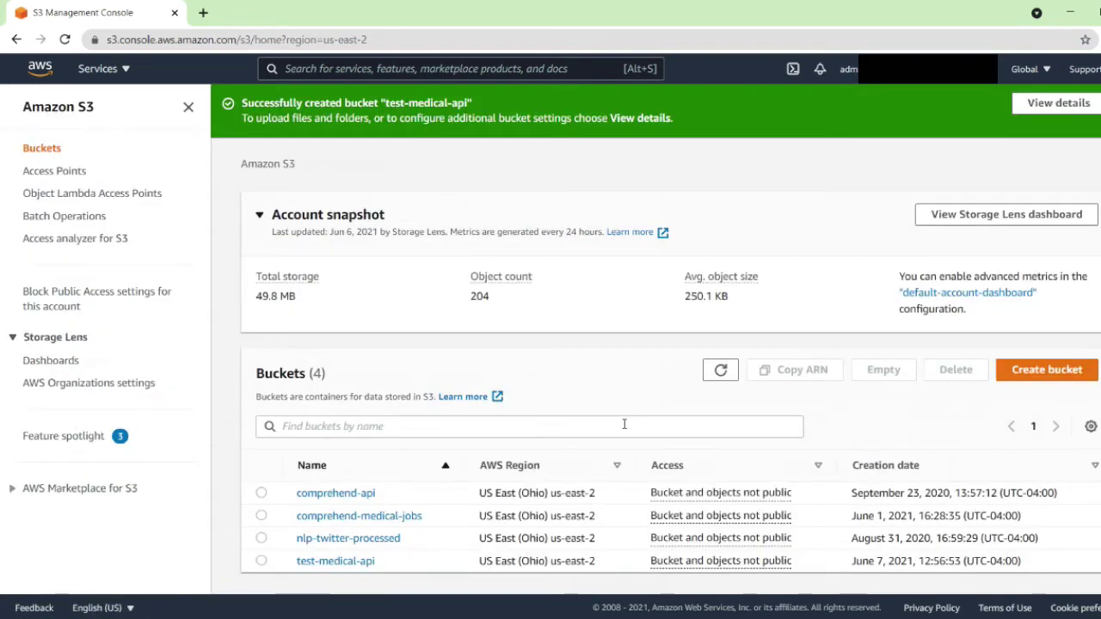
Create a folder named input-data in the test-medical-api bucket, leaving its server-side encryption disabled.
left_click(356, 566)
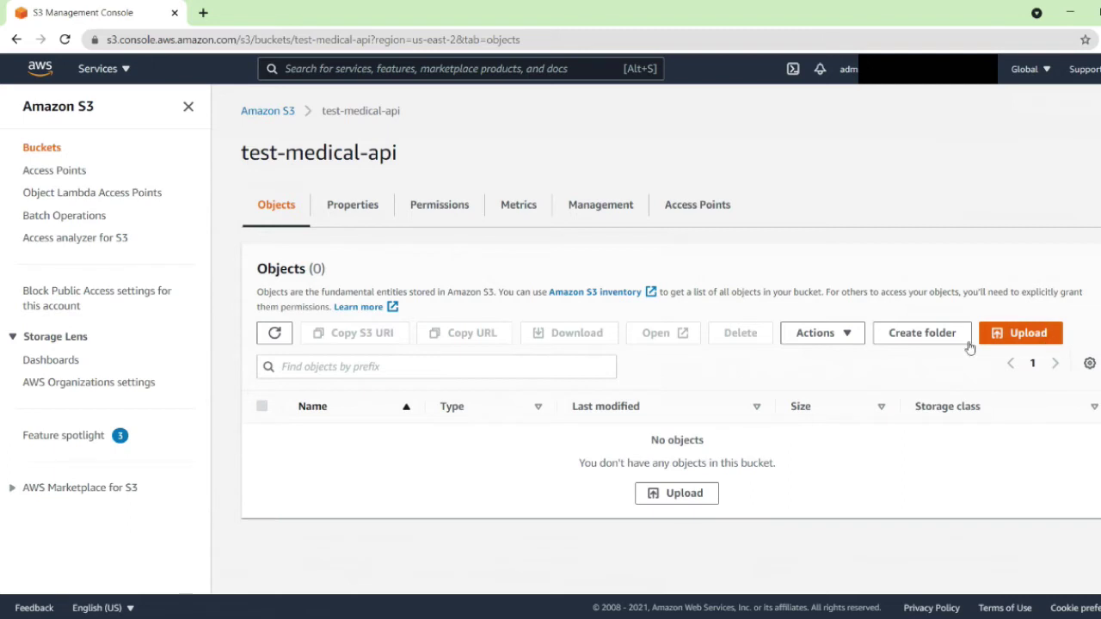
left_click(943, 338)
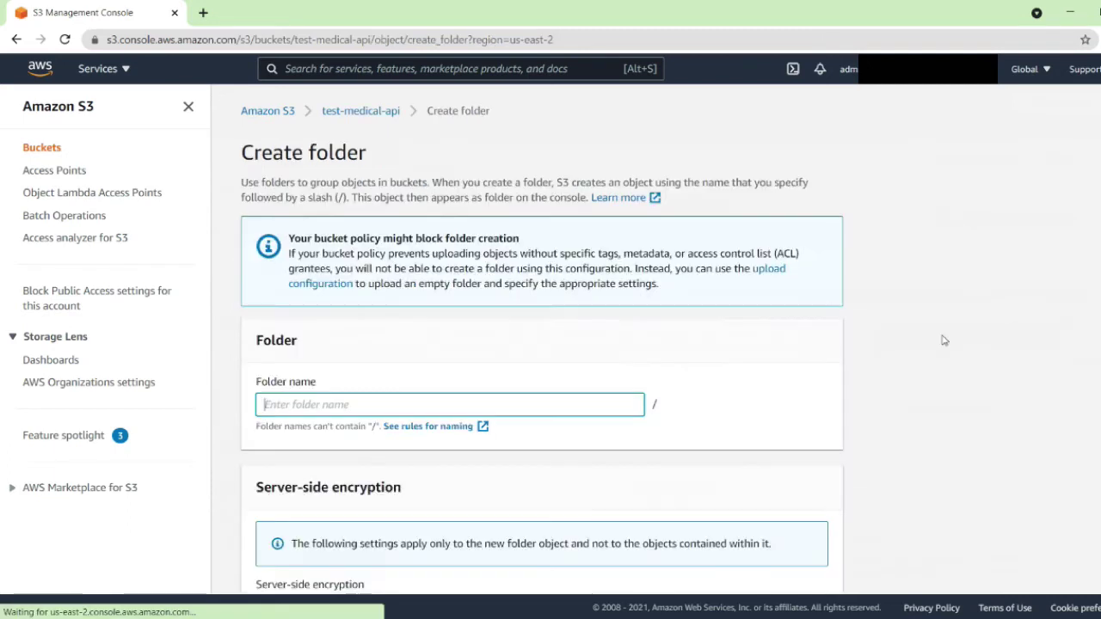
type("input")
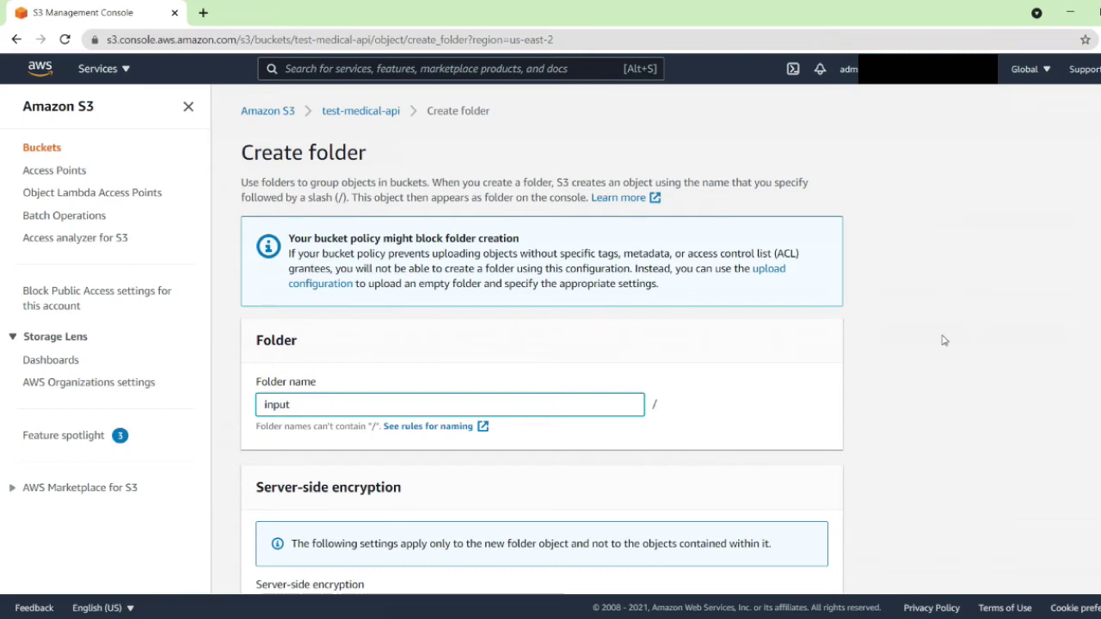
type("-data")
scroll(976, 311, "down", 2)
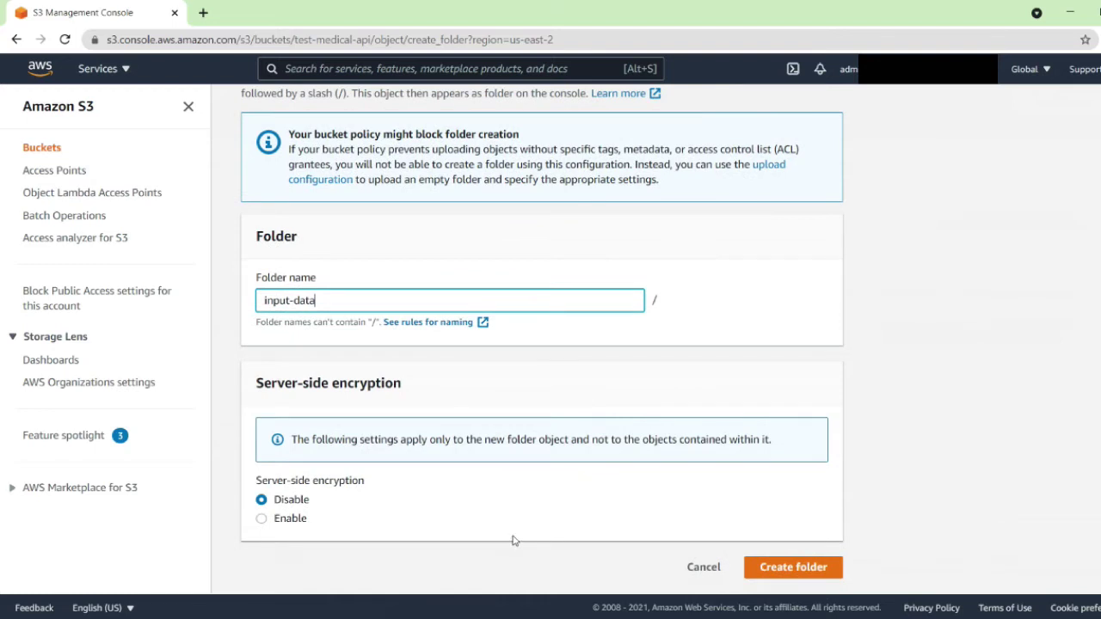
left_click(819, 573)
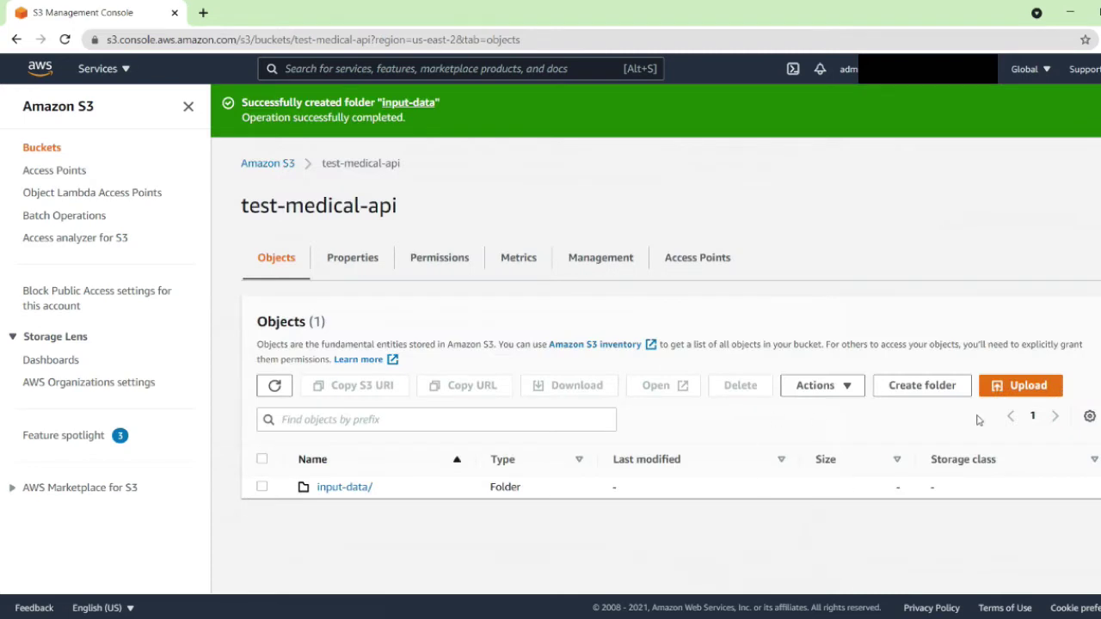
Create a second folder named results in the test-medical-api bucket, leaving its server-side encryption disabled.
left_click(929, 387)
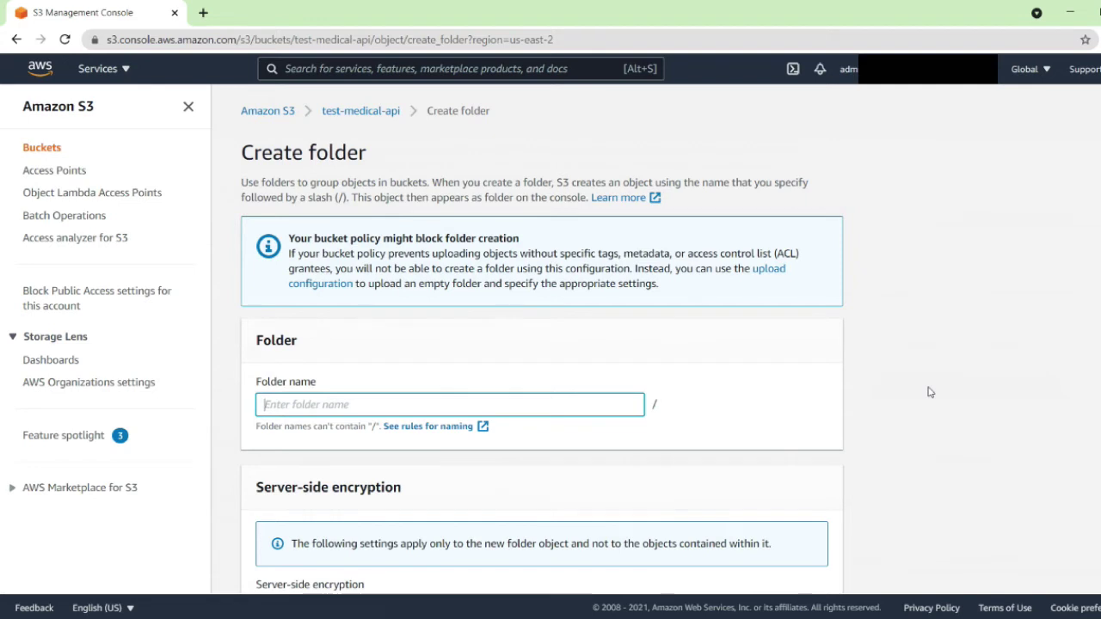
type("results")
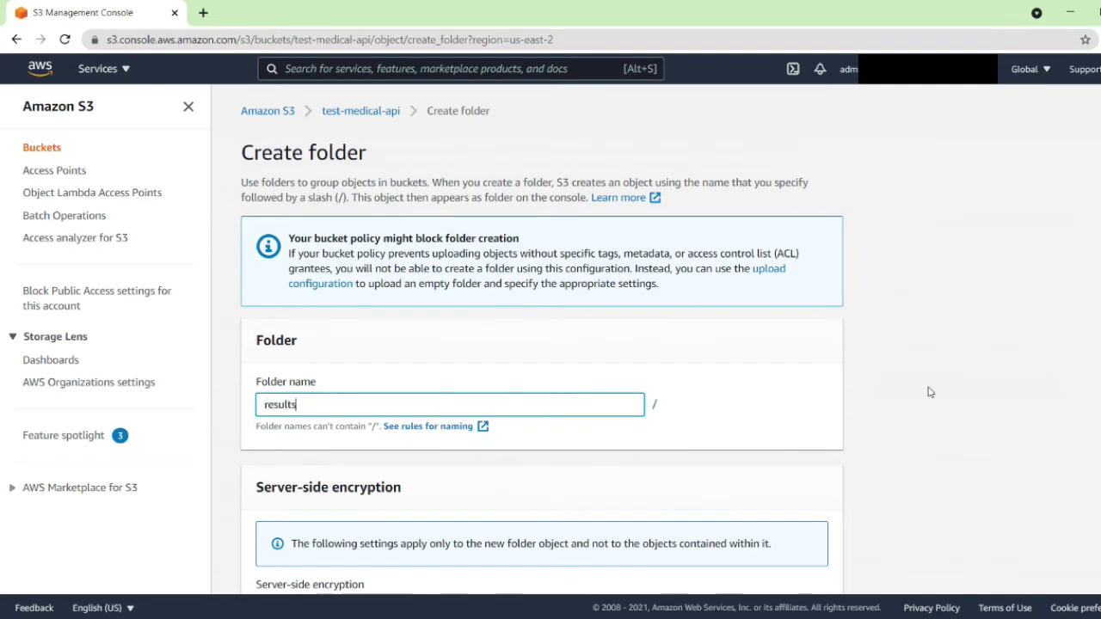
scroll(929, 390, "down", 2)
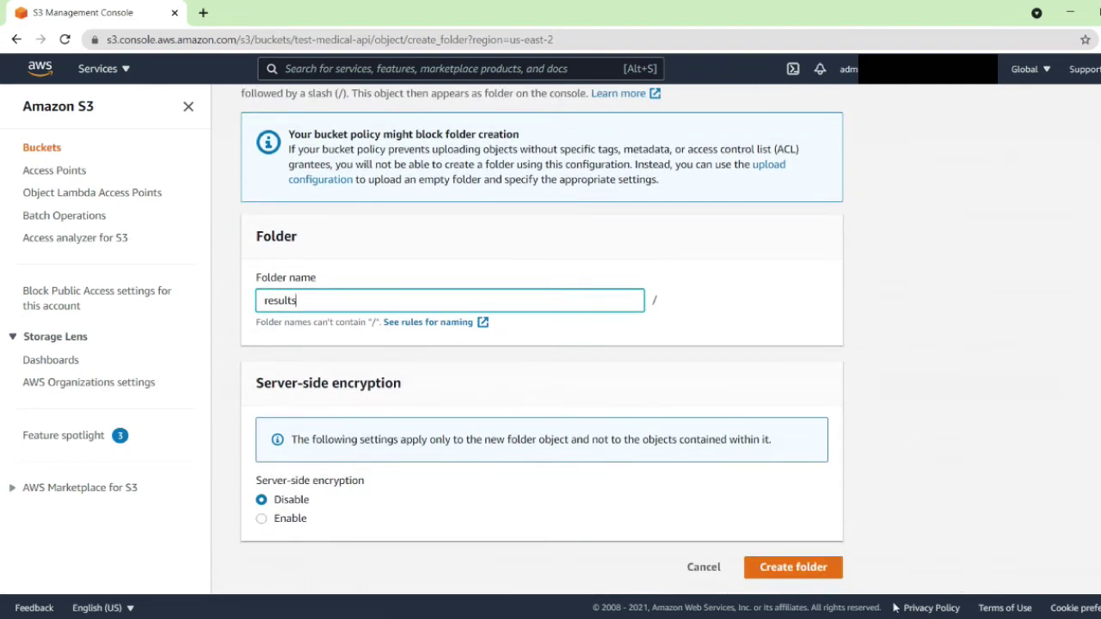
left_click(806, 574)
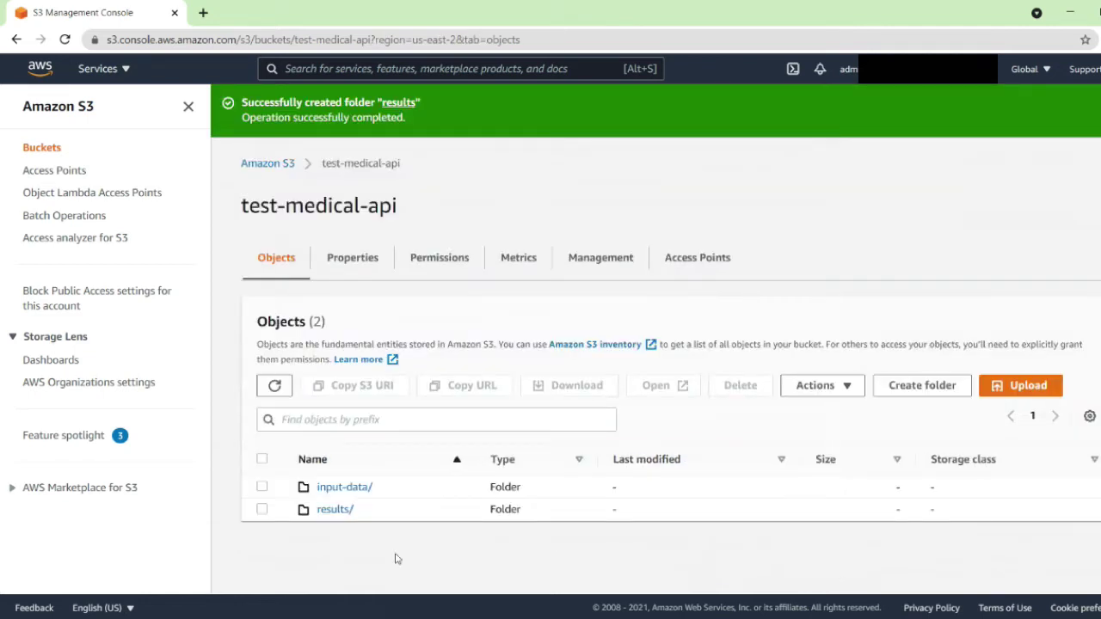
Upload all 14 text files from the local medical cases folder into the bucket's input-data folder.
left_click(356, 489)
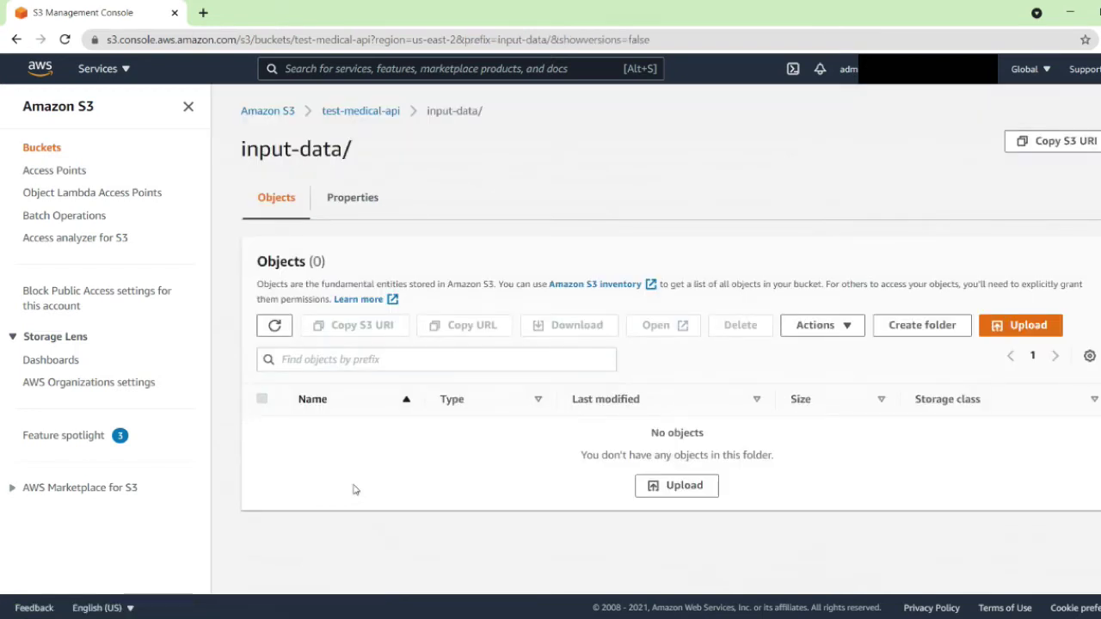
left_click(1031, 335)
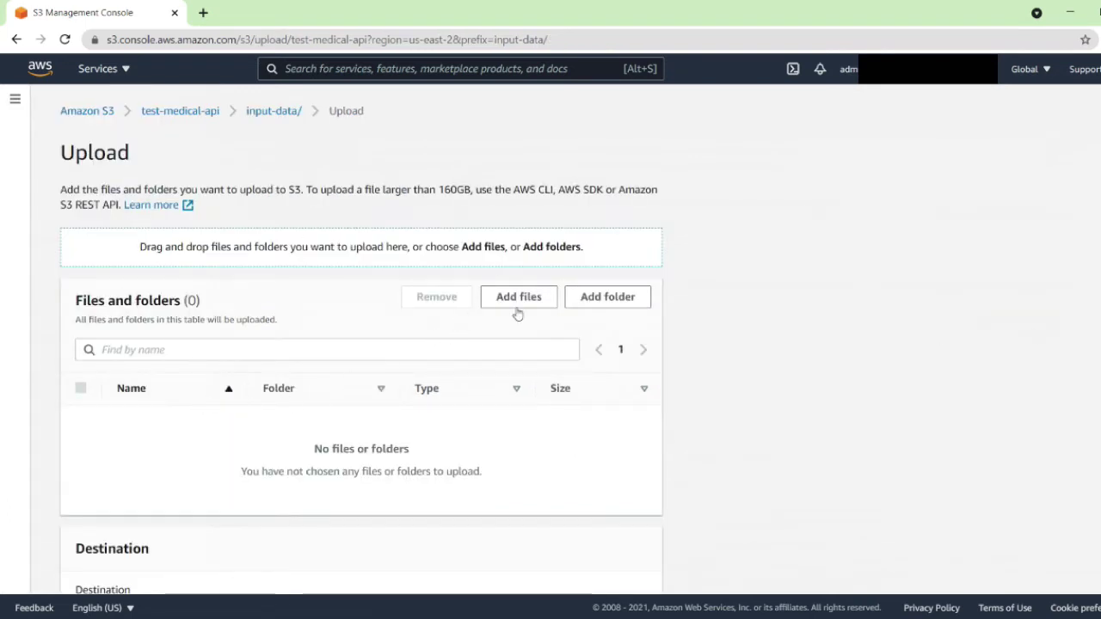
left_click(535, 306)
key("ctrl+a")
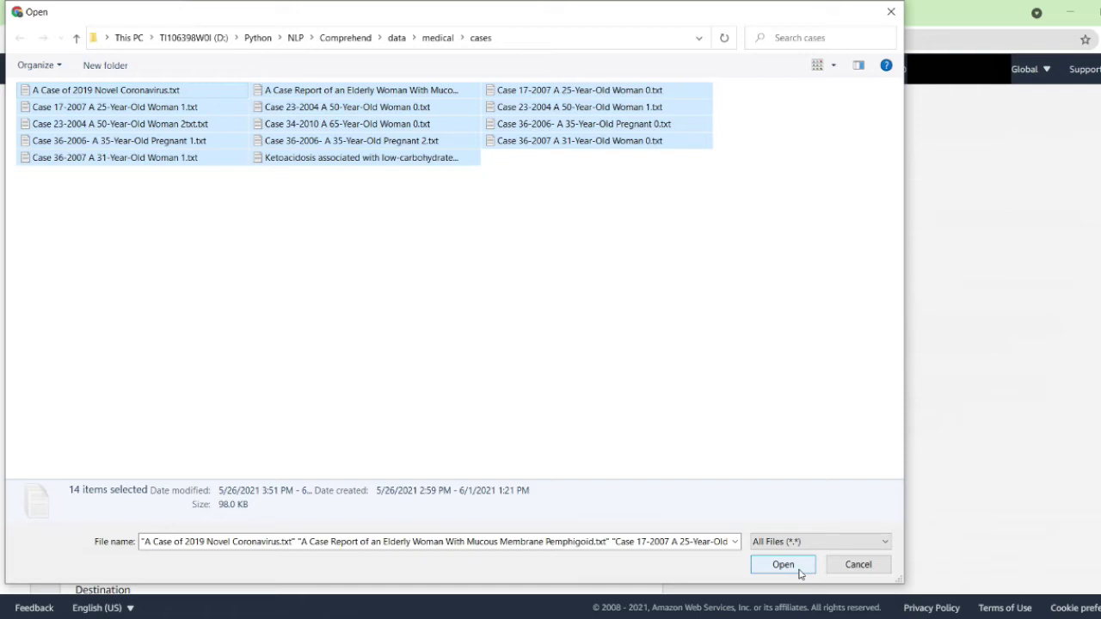
left_click(798, 569)
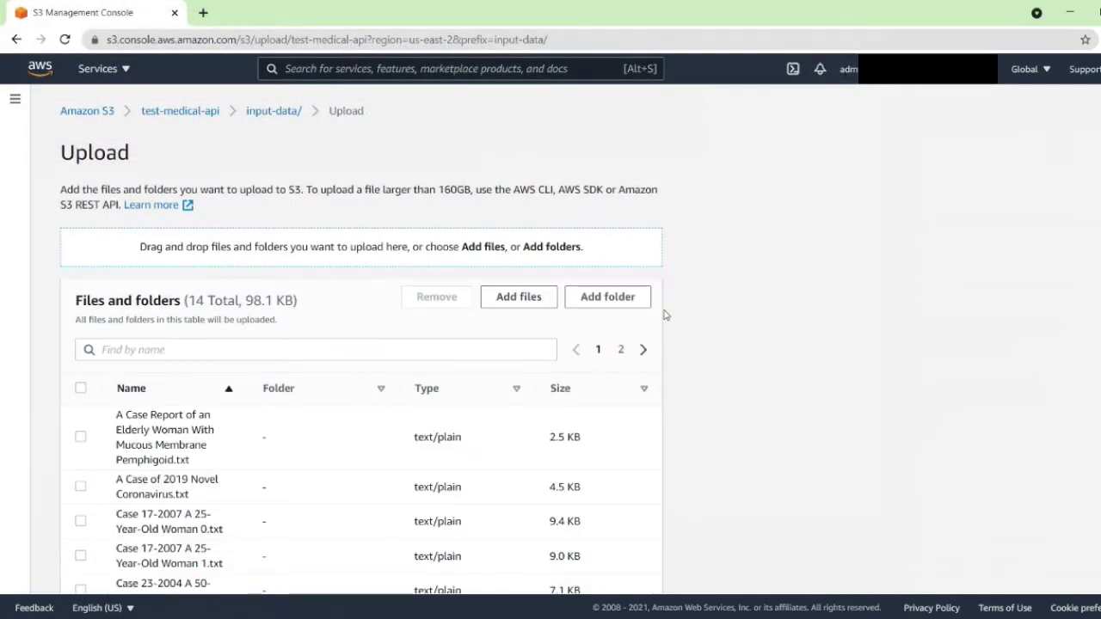
scroll(721, 341, "down", 3)
scroll(721, 342, "up", 3)
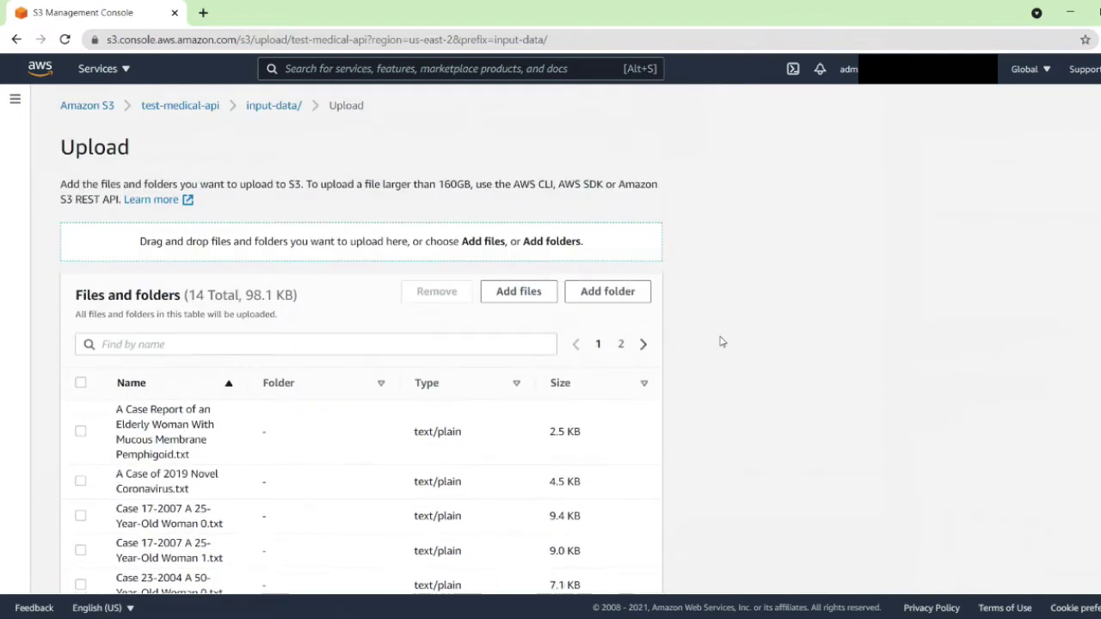
scroll(721, 341, "down", 7)
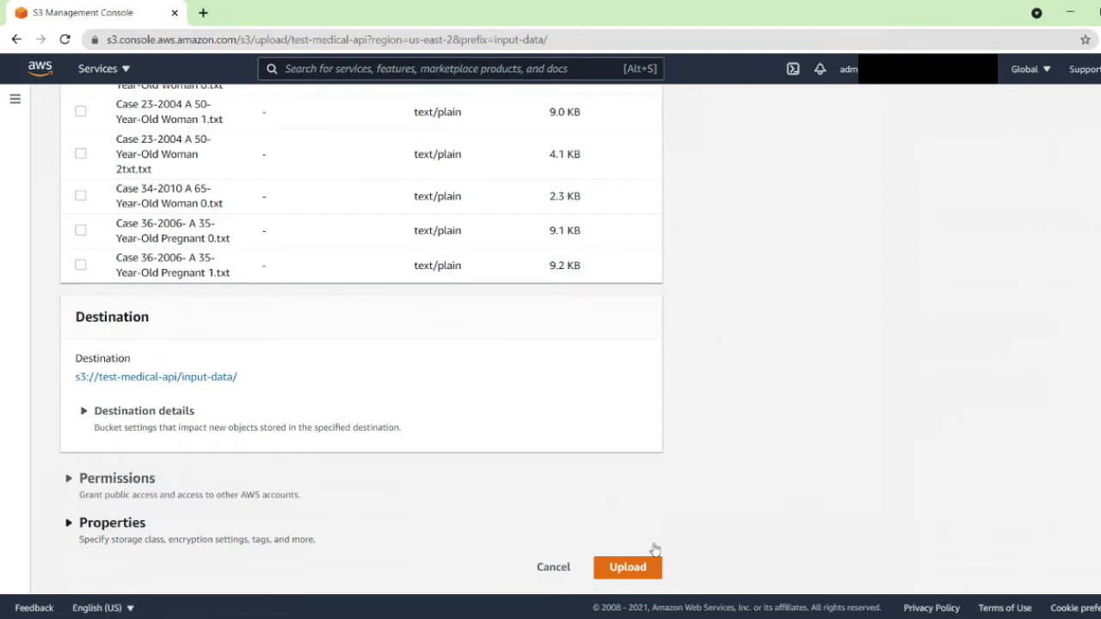
left_click(640, 571)
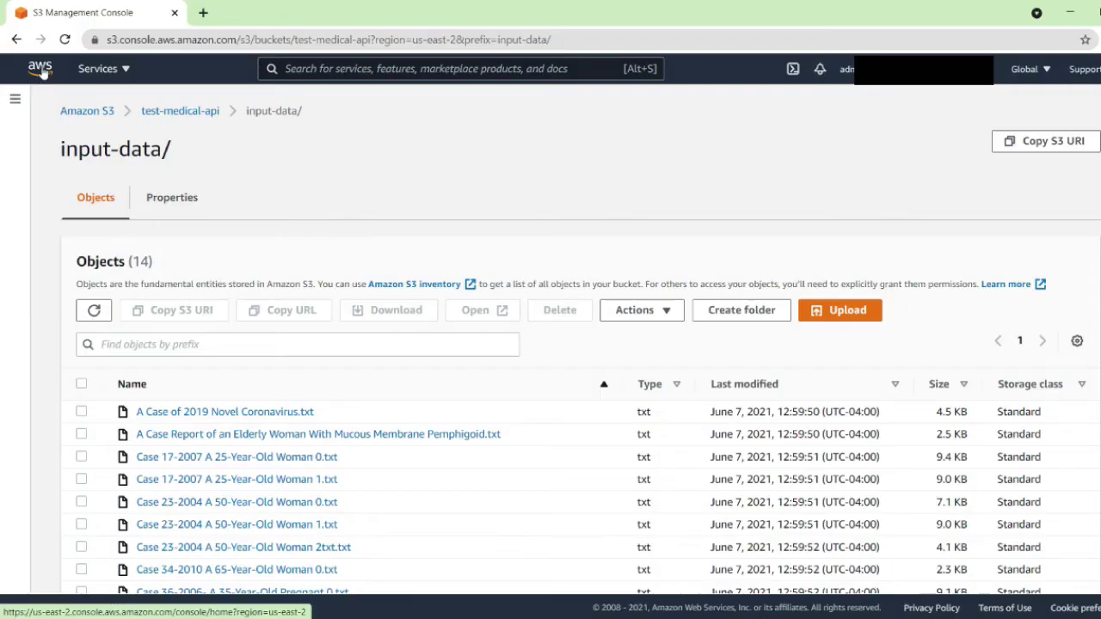
Go to the IAM roles and start a new AWS service role with Comprehend as its use case.
left_click(41, 70)
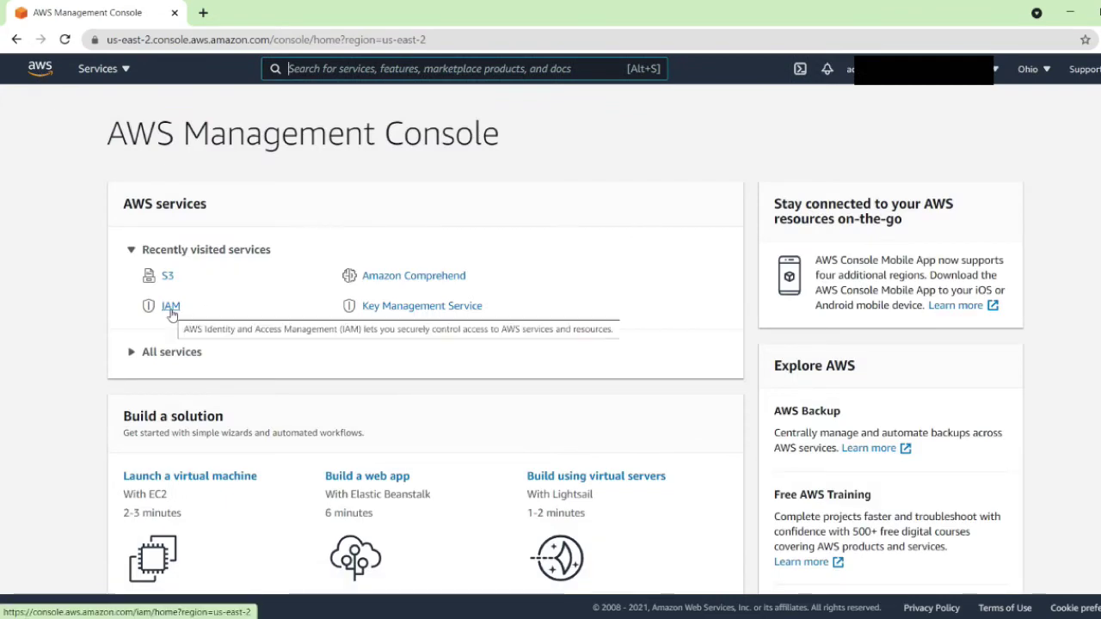
left_click(171, 307)
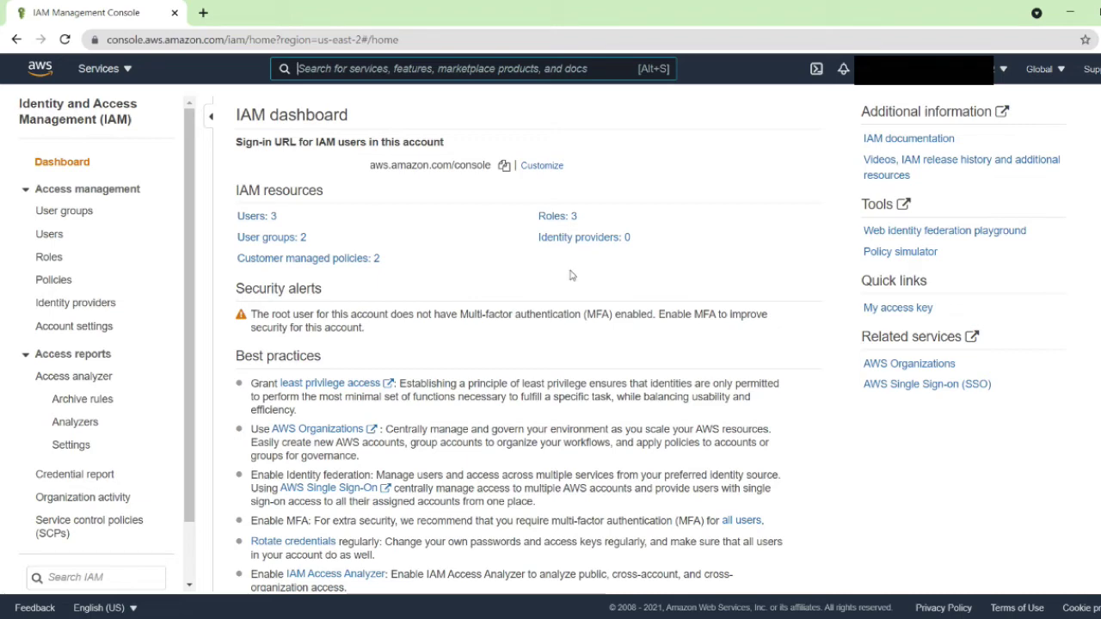
left_click(49, 257)
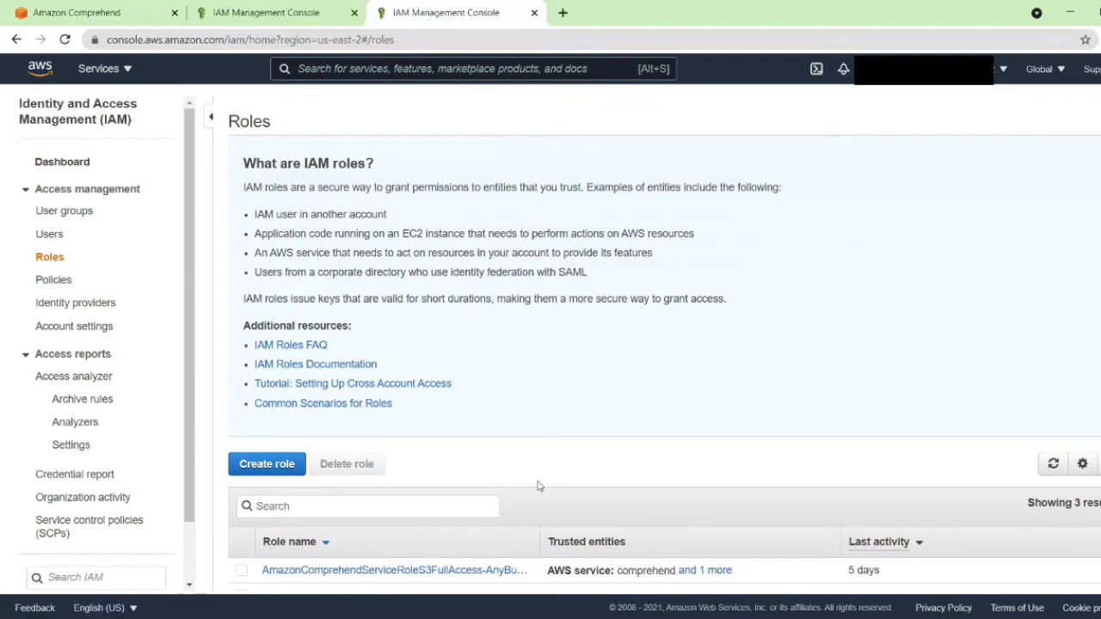
left_click(274, 466)
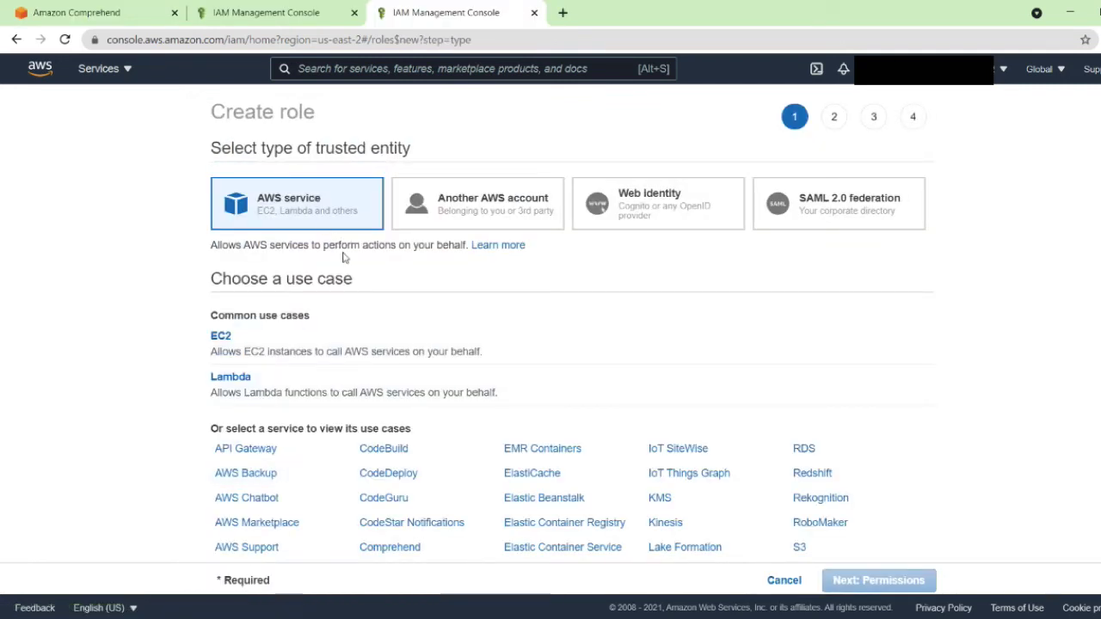
scroll(587, 346, "down", 3)
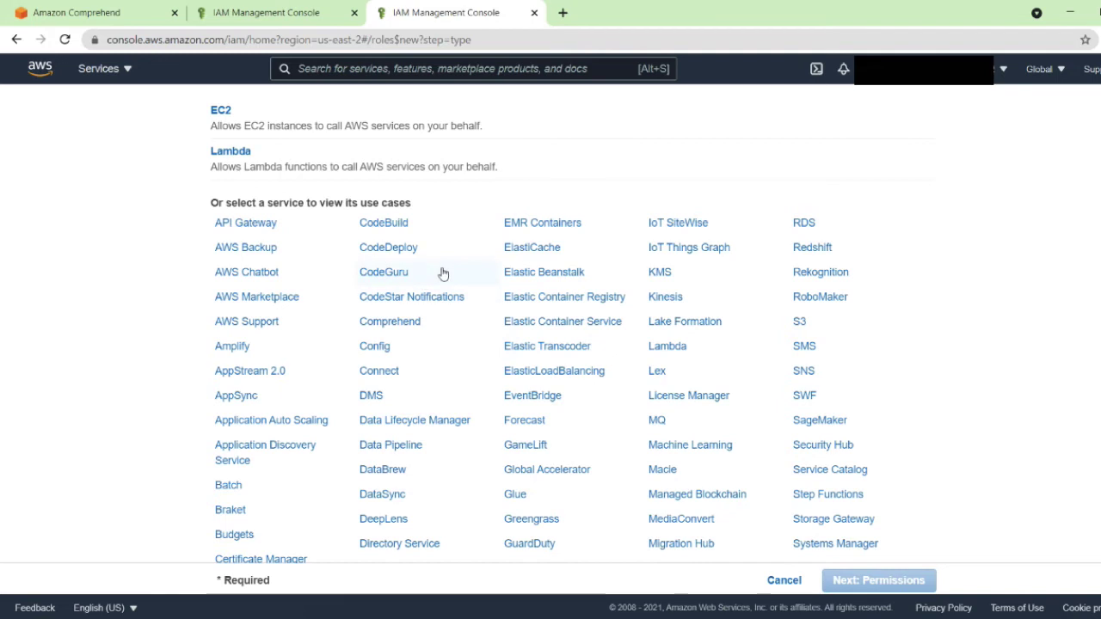
left_click(402, 328)
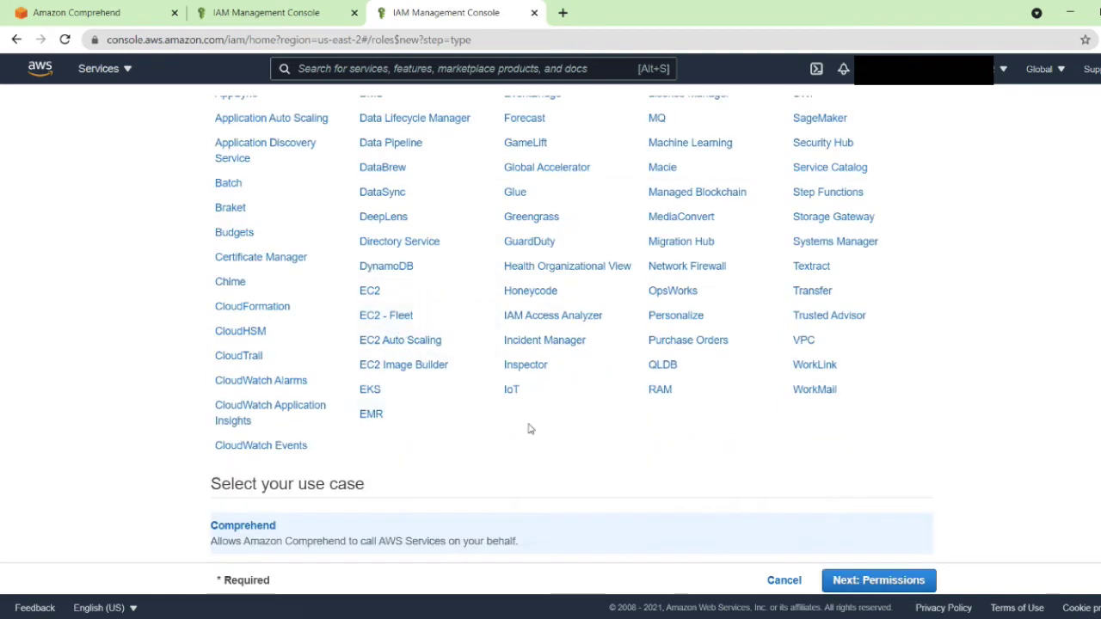
left_click(899, 582)
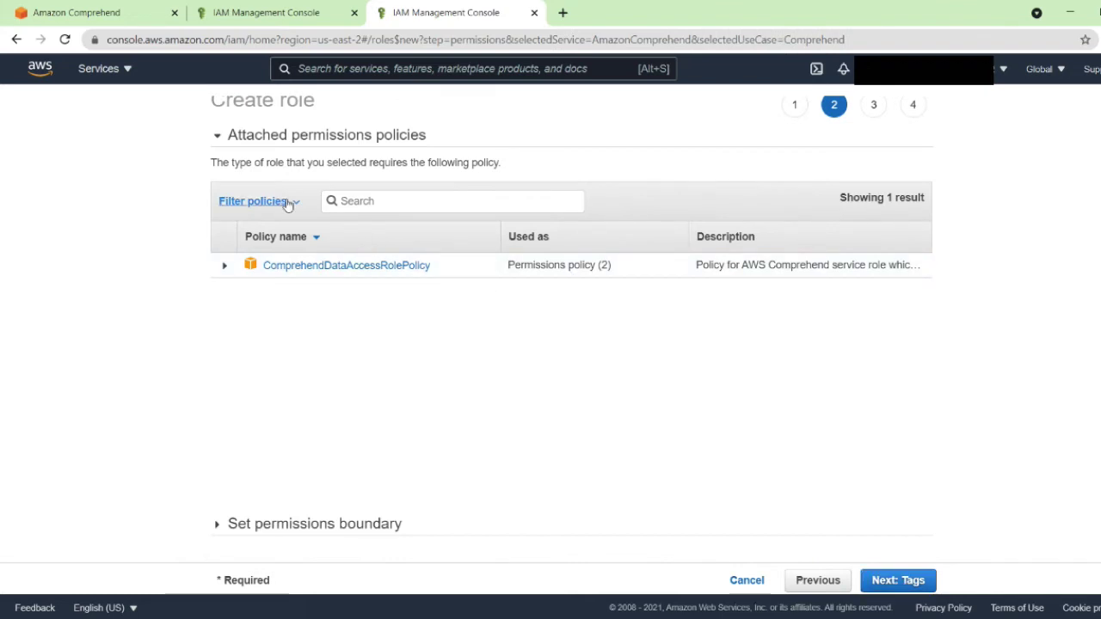
Keep the ComprehendDataAccessRolePolicy, add no tags, name the role ComprehendMedicalServiceRole, and create it.
left_click(918, 585)
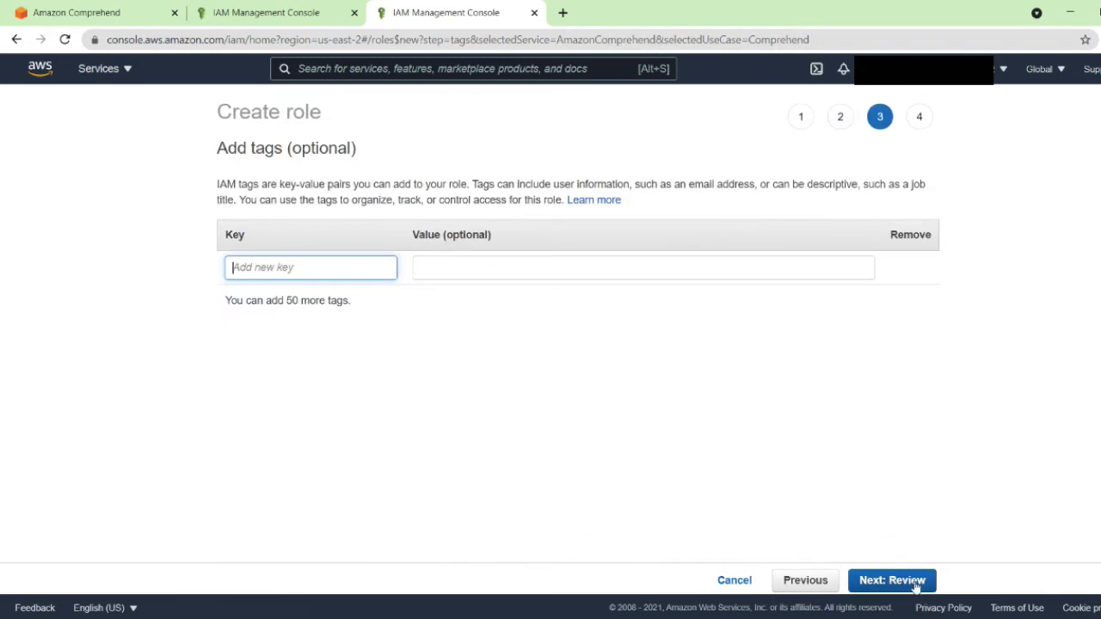
left_click(916, 585)
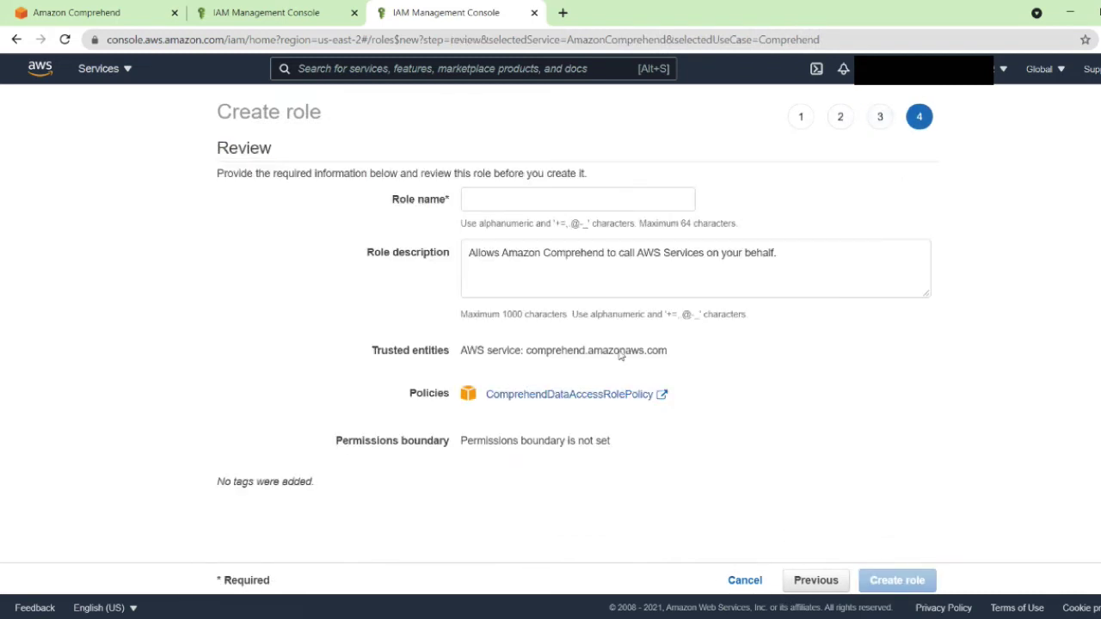
left_click(563, 201)
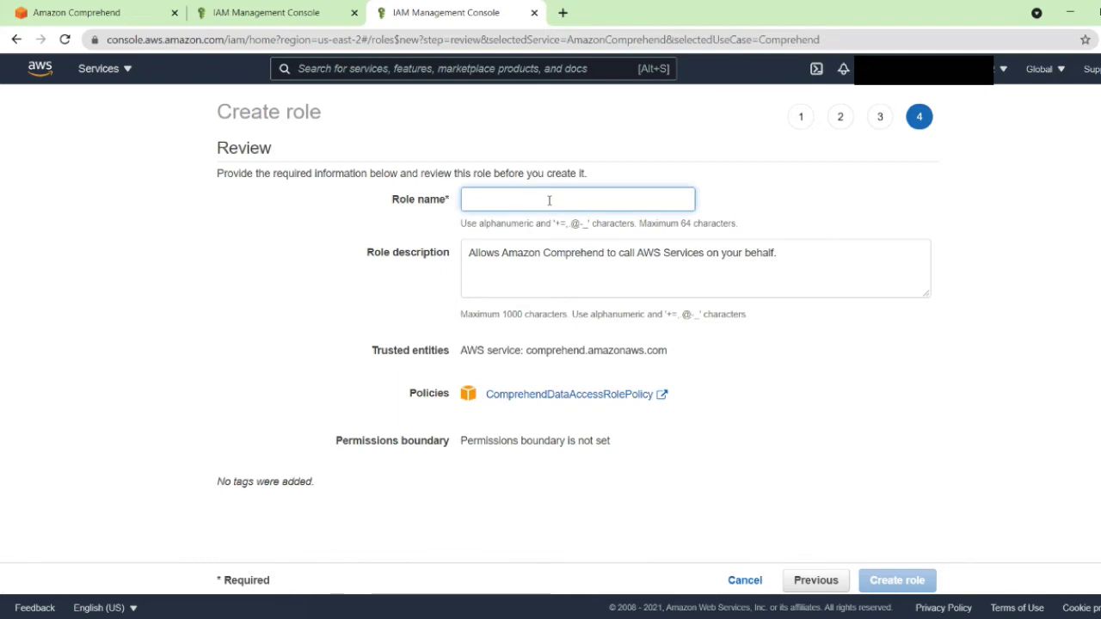
type("Comprehend")
key("BackSpace")
type("MedicalSer")
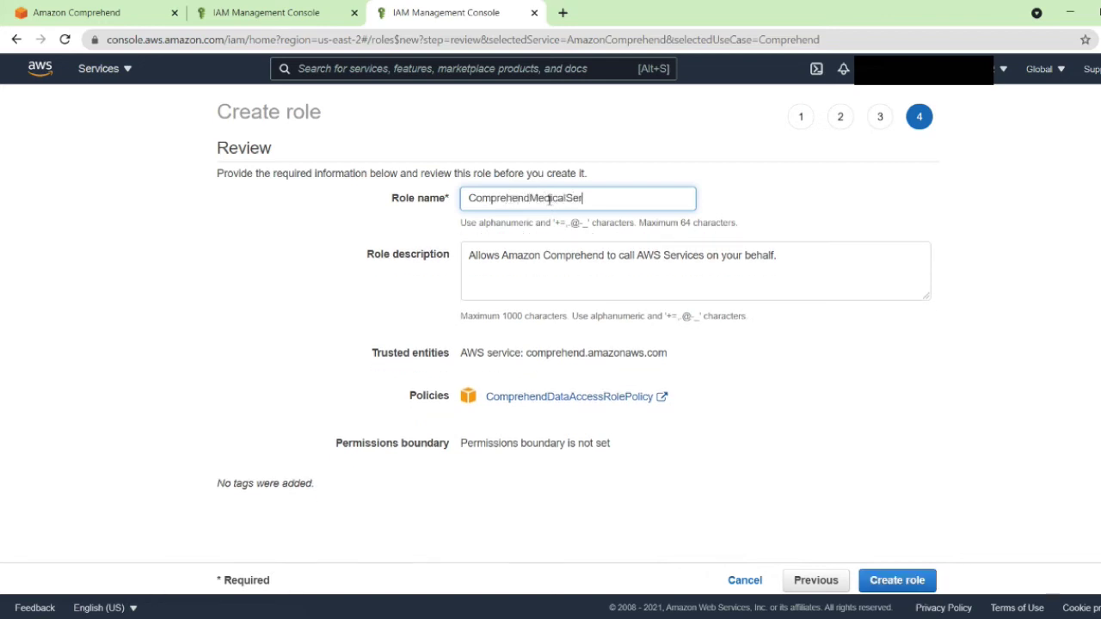
type("viceRole")
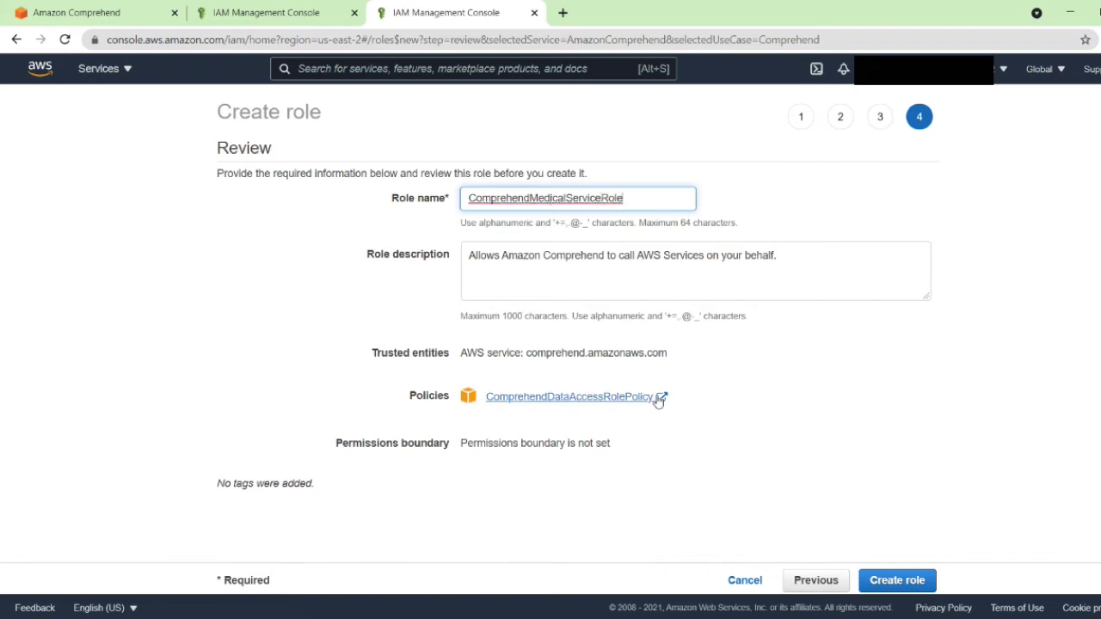
left_click(919, 583)
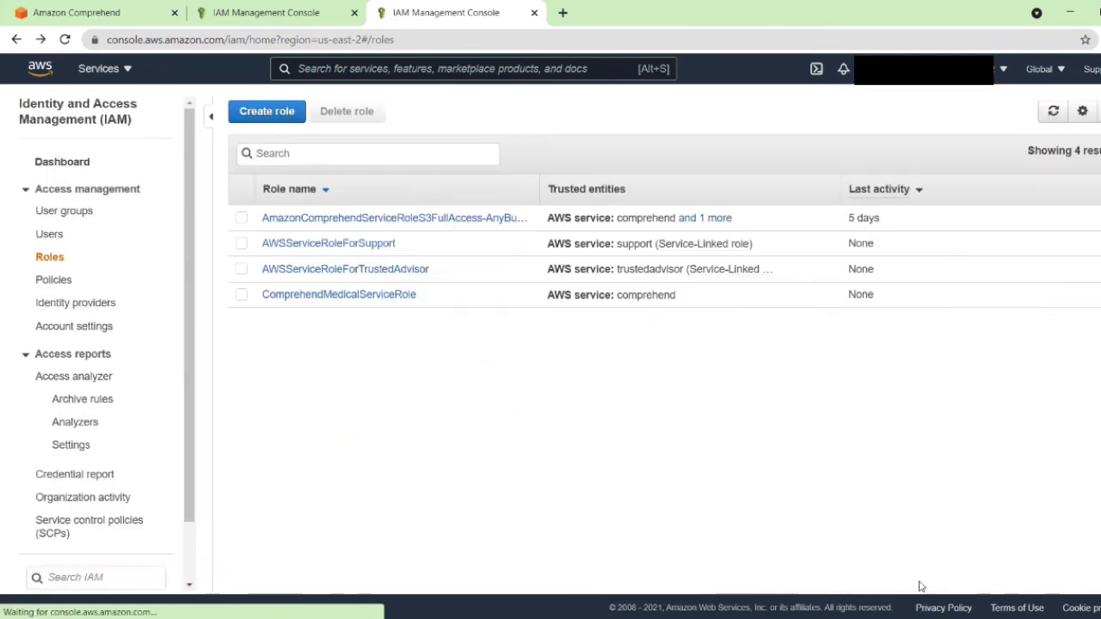
From ComprehendMedicalServiceRole's permissions, start creating a new policy to attach and switch it to JSON editing.
left_click(343, 296)
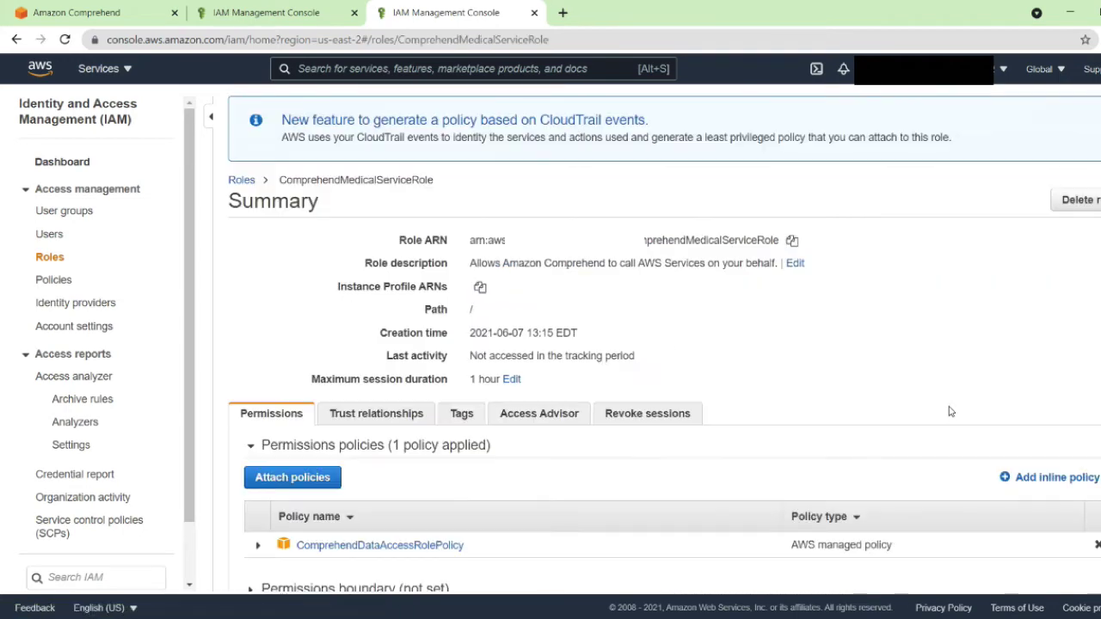
scroll(877, 408, "down", 2)
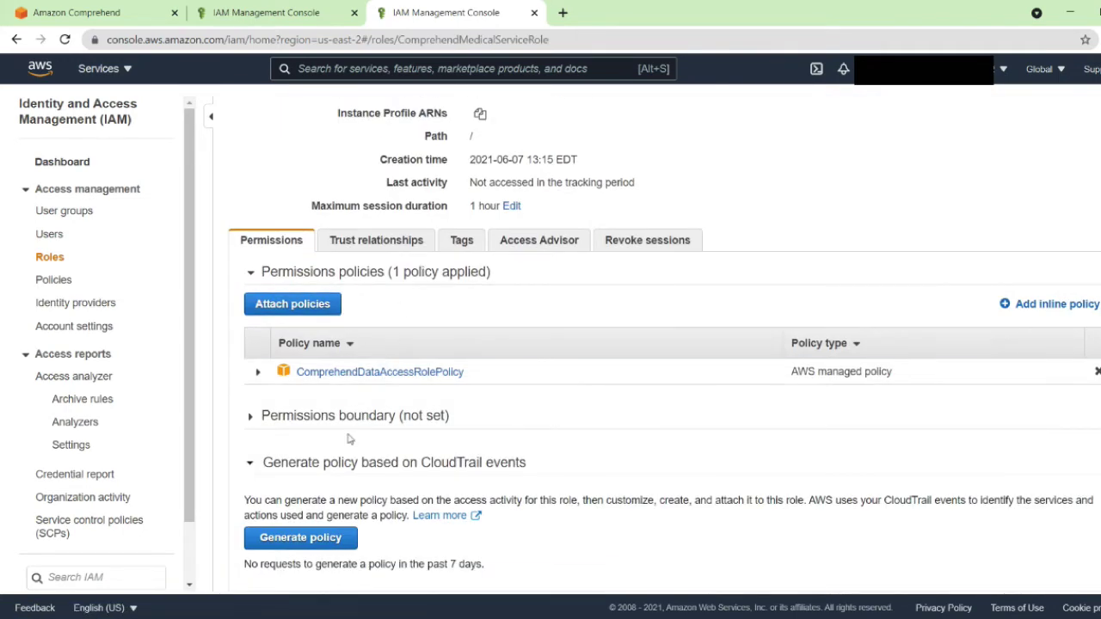
left_click(326, 308)
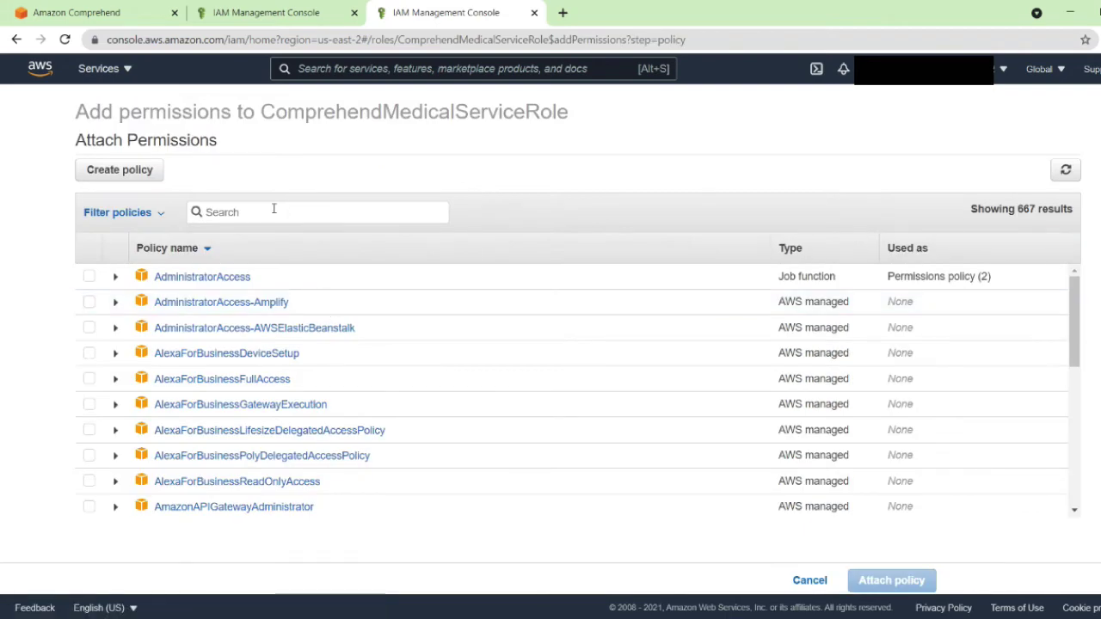
left_click(131, 172)
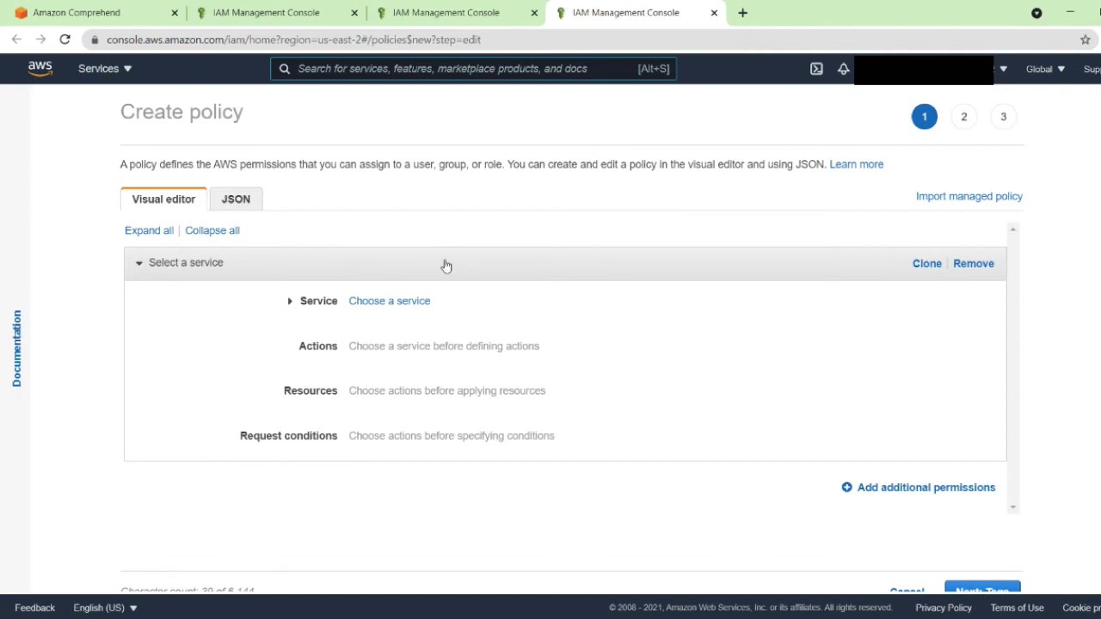
left_click(235, 201)
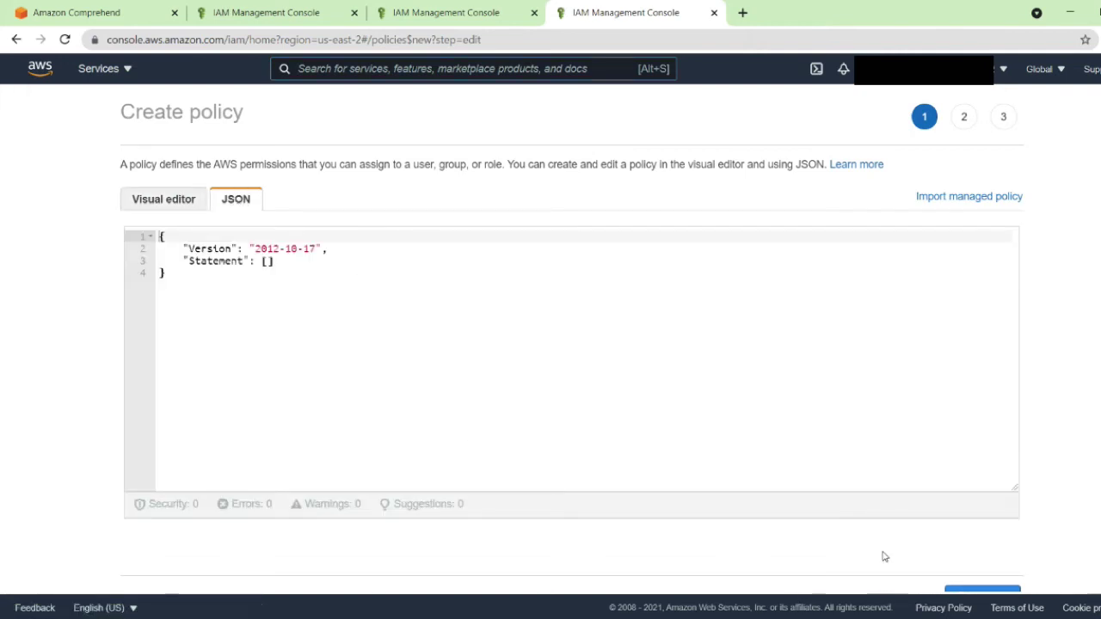
Replace the default JSON with the Notepad policy allowing s3:GetObject, s3:ListBucket and s3:PutObject on all resources, and continue to the policy's tags.
key("alt+Tab")
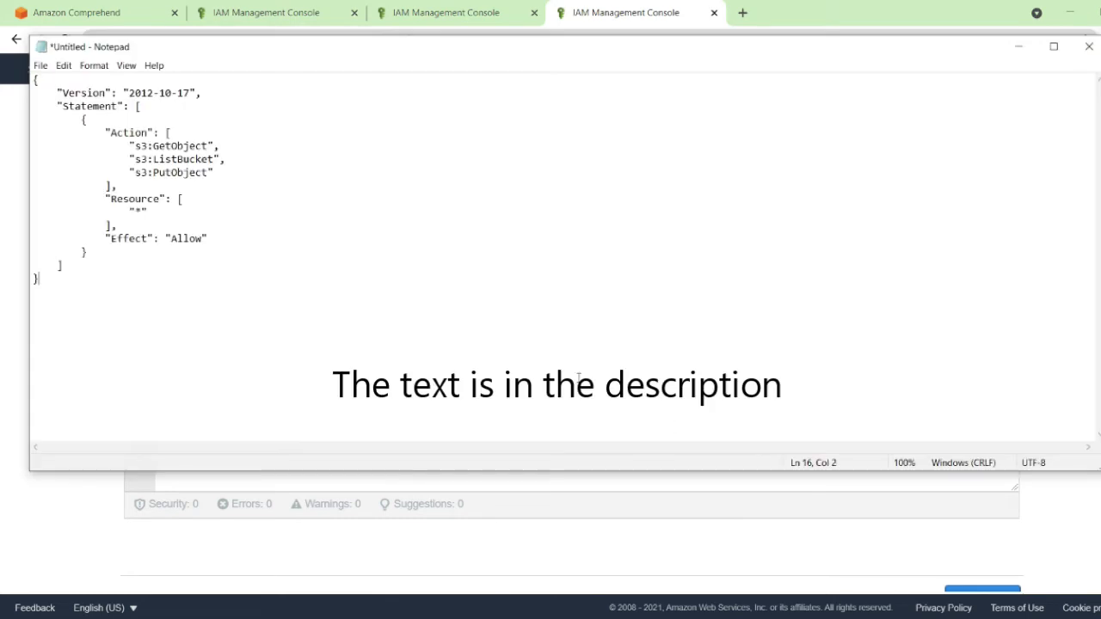
left_click_drag(44, 283, 3, 82)
key("ctrl+c")
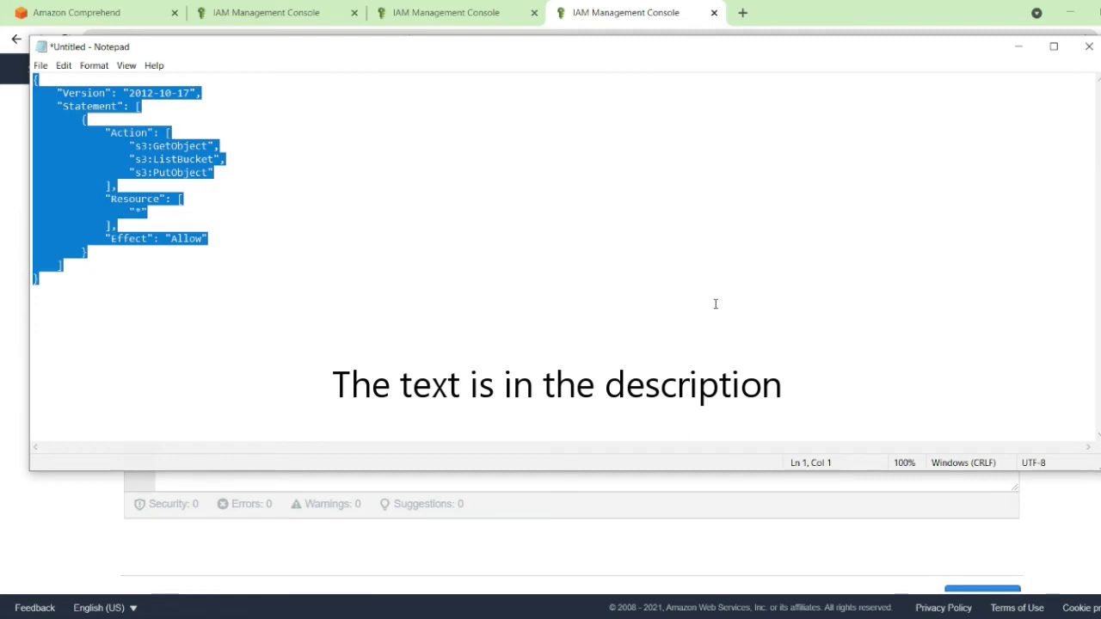
left_click(656, 483)
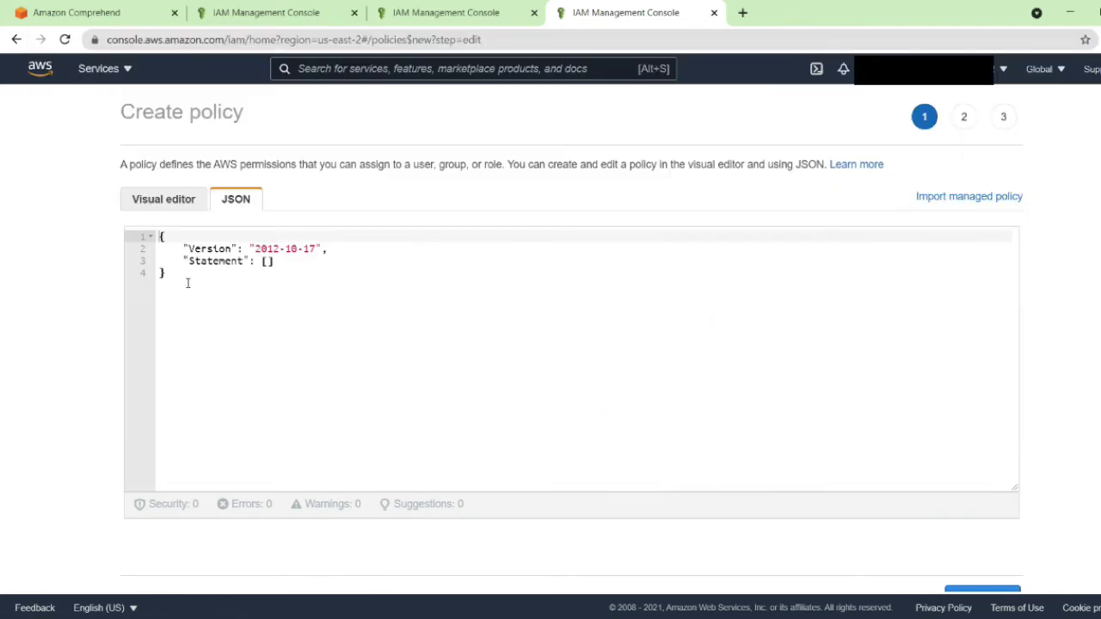
left_click_drag(188, 282, 149, 233)
key("ctrl+v")
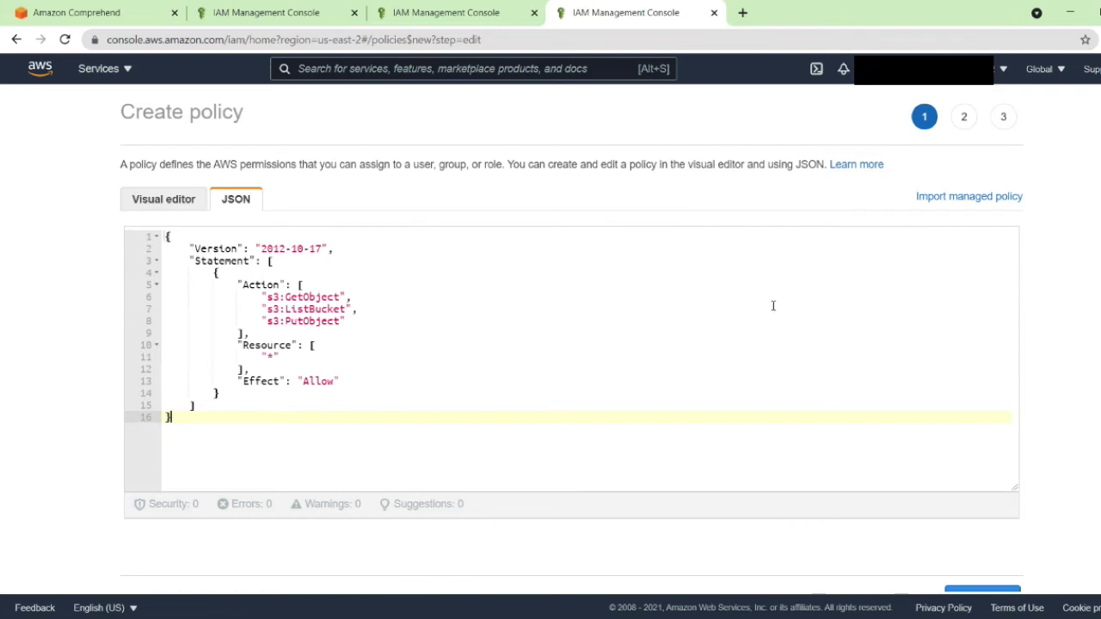
scroll(1028, 482, "down", 1)
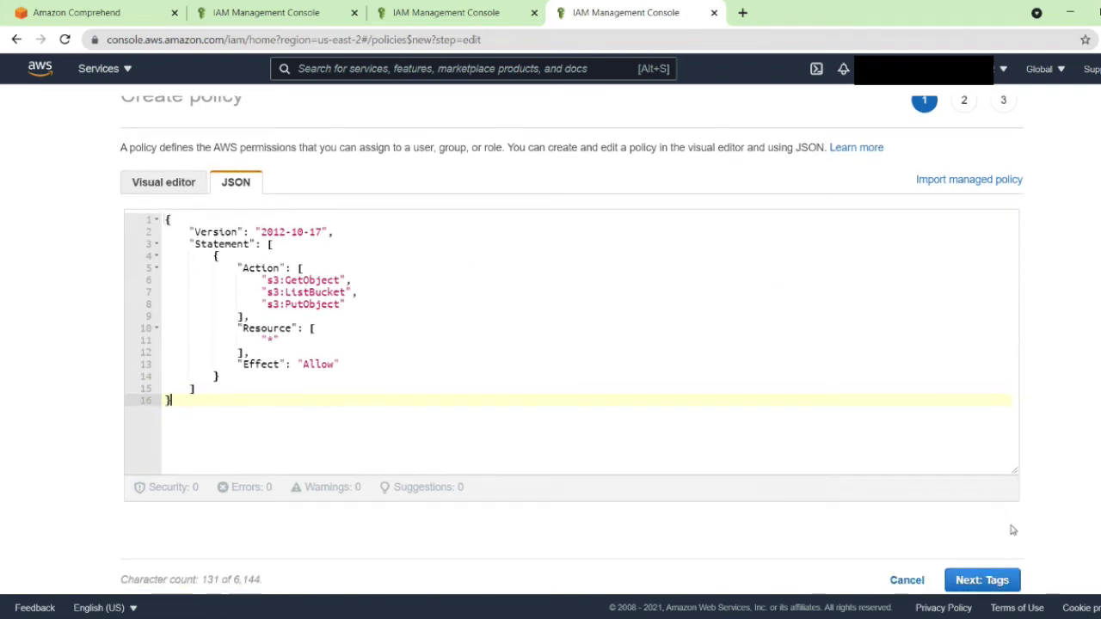
left_click(997, 590)
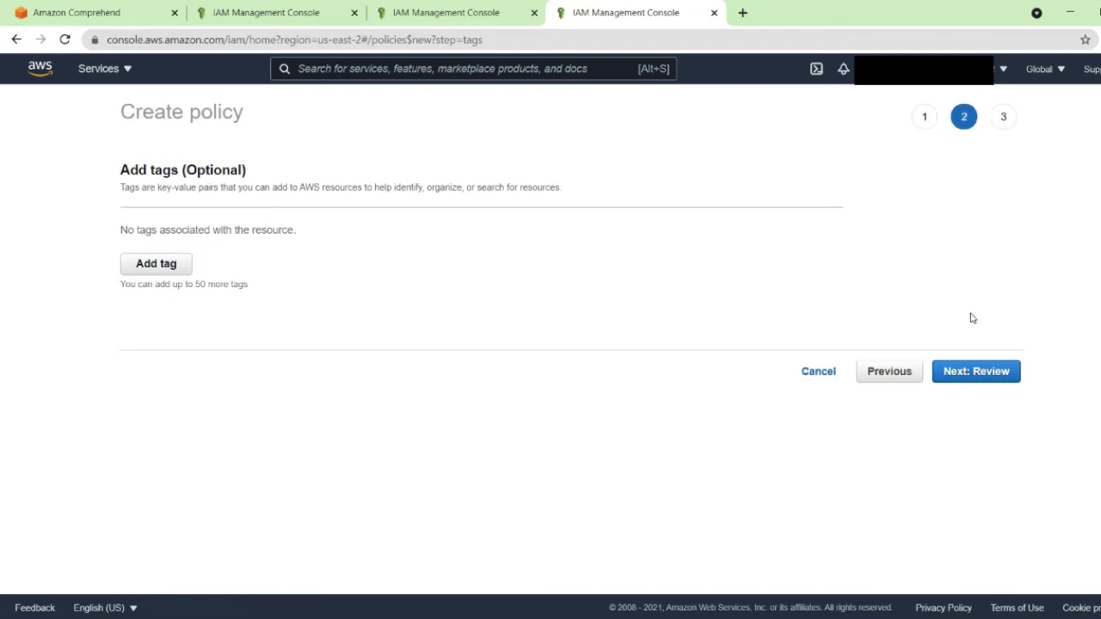
Add no tags to the new policy, name it ComprehendMedicalS3AccessPolicy, and create it.
left_click(997, 378)
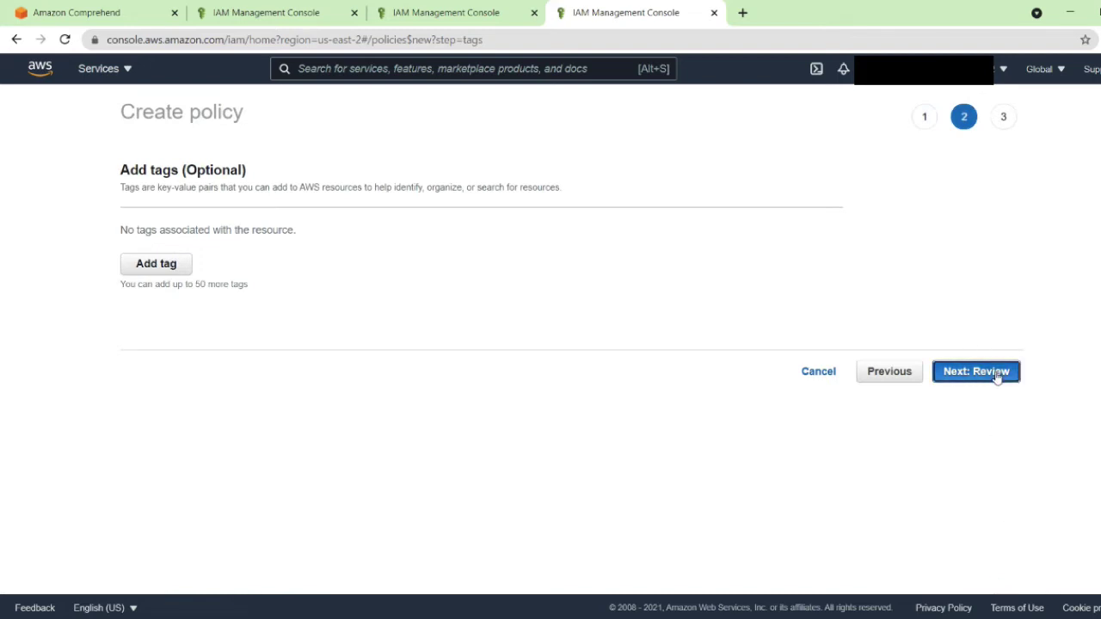
left_click(488, 206)
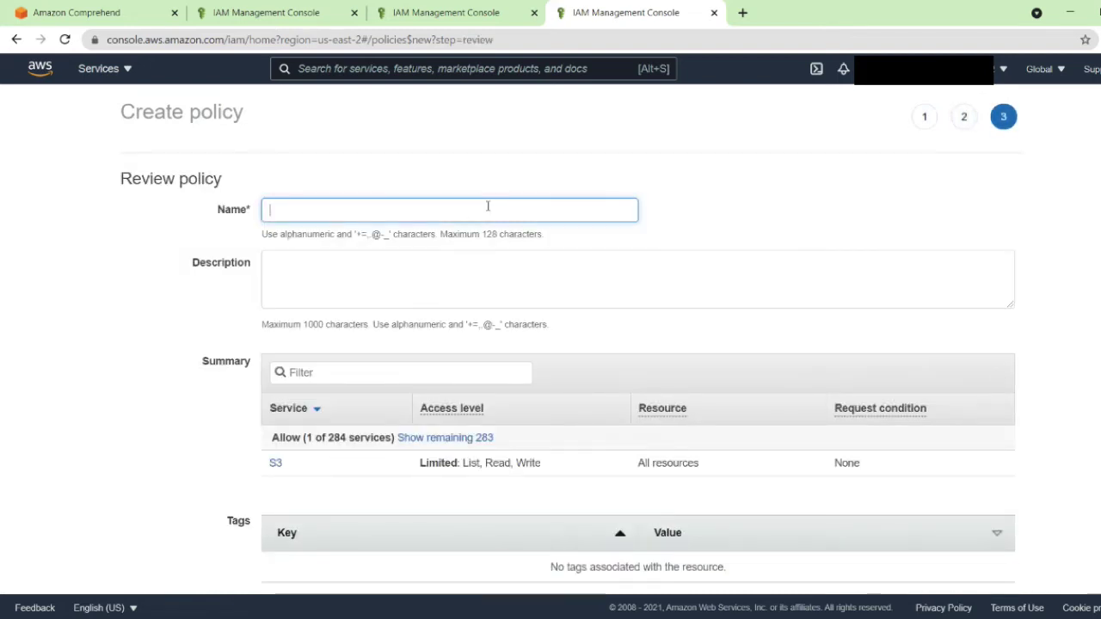
type("Comp")
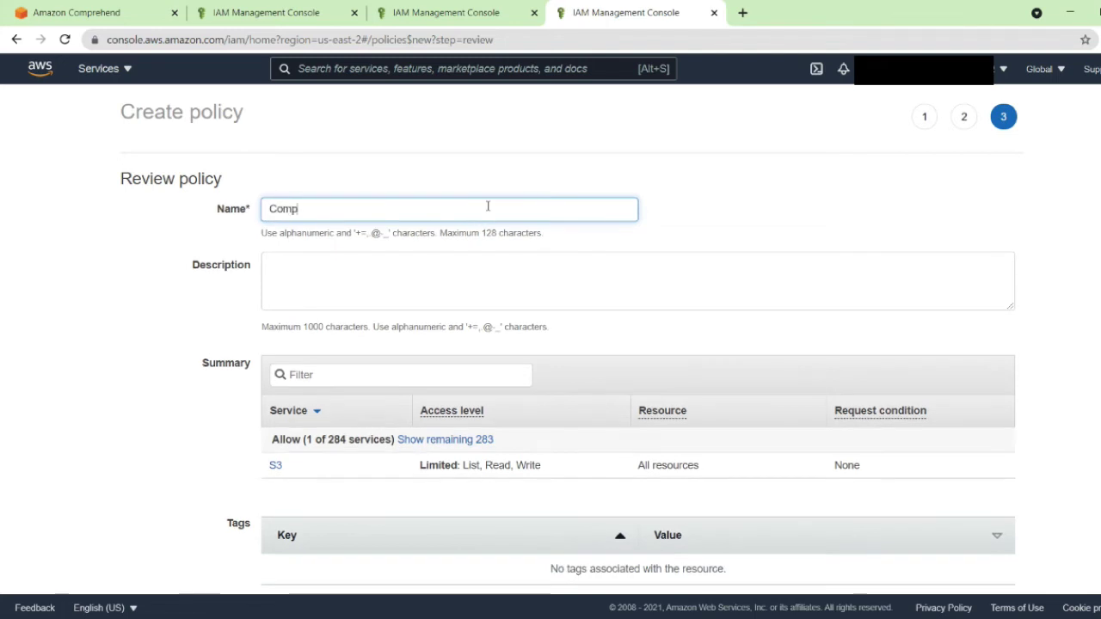
type("rehendMedicalAccess")
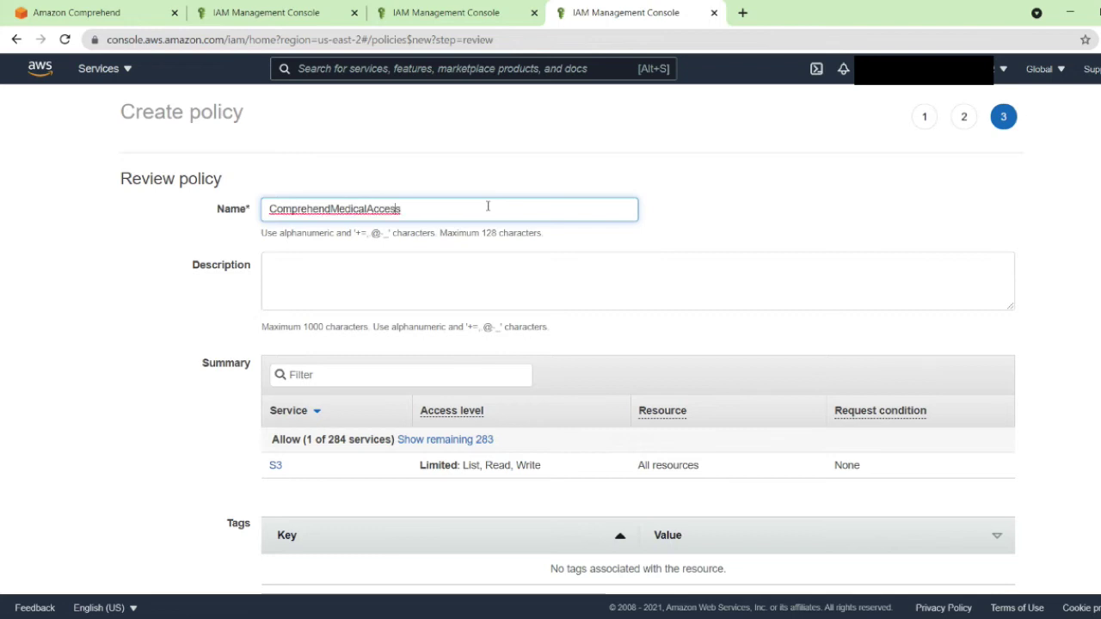
key("Left")
key("Left")
key("Left")
key("Left")
key("Left")
key("Left")
type("S3")
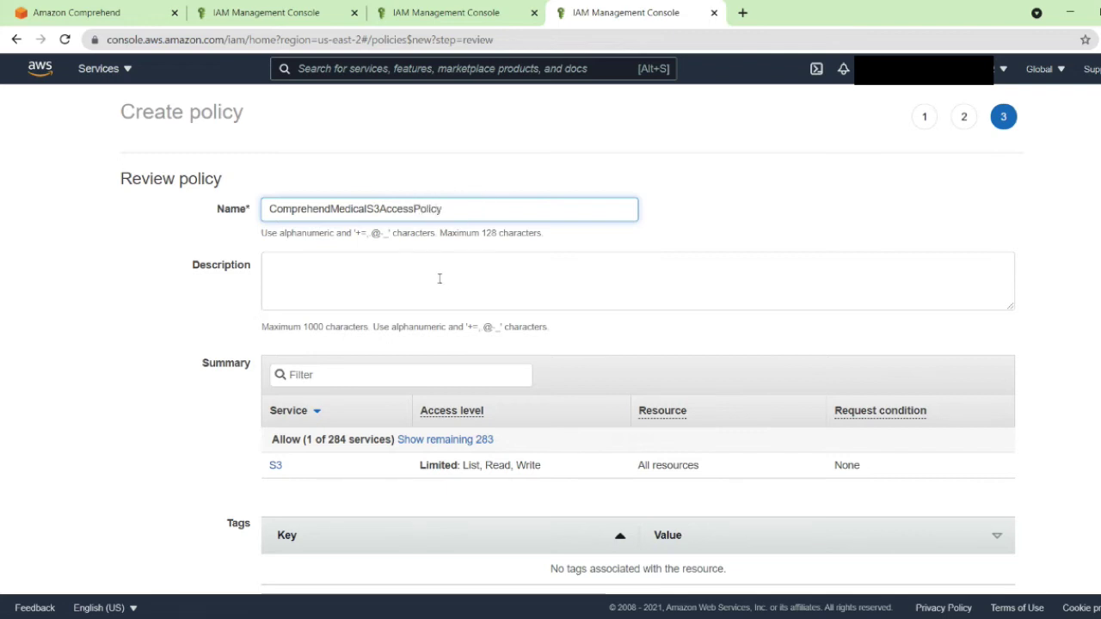
scroll(1074, 453, "down", 1)
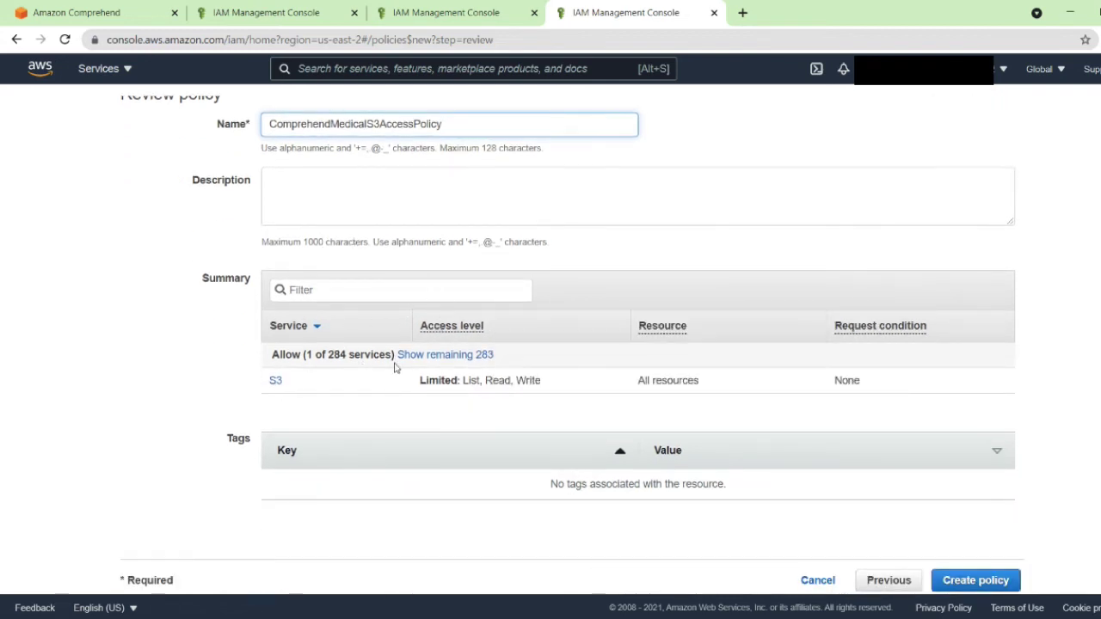
left_click(1000, 583)
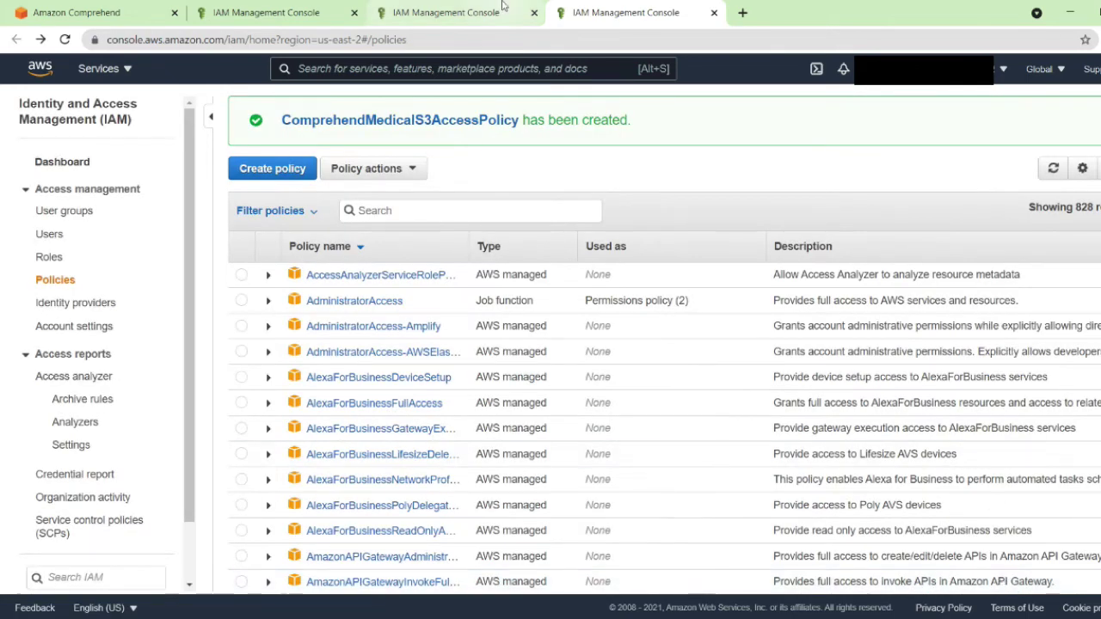
Refresh the policy list for ComprehendMedicalServiceRole, search it for "comprehend", and attach ComprehendMedicalS3AccessPolicy to the role.
left_click(449, 7)
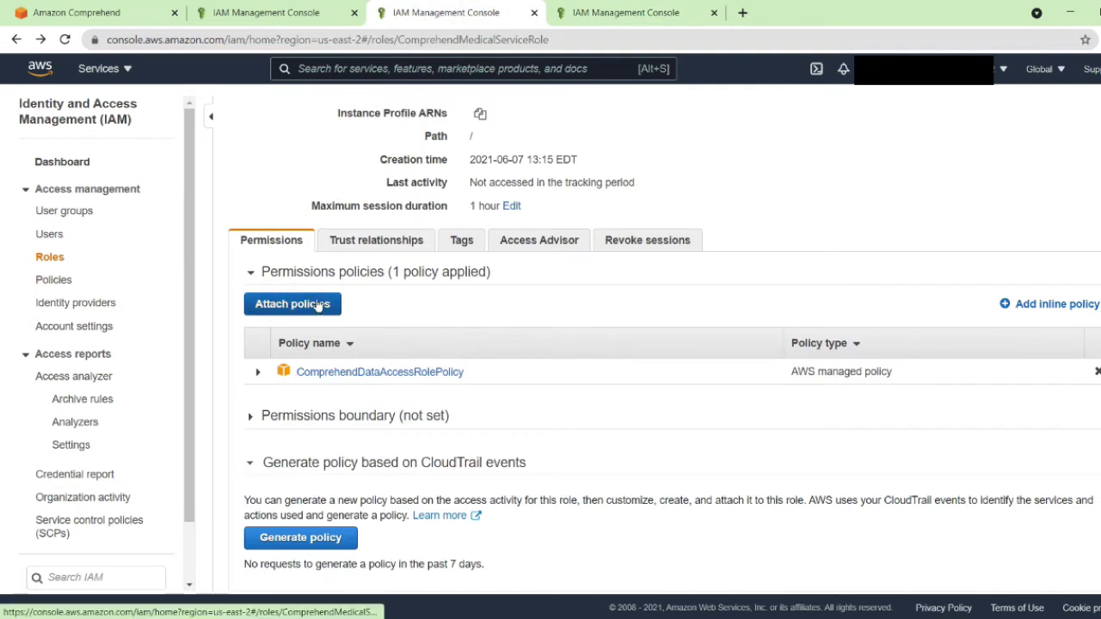
left_click(316, 306)
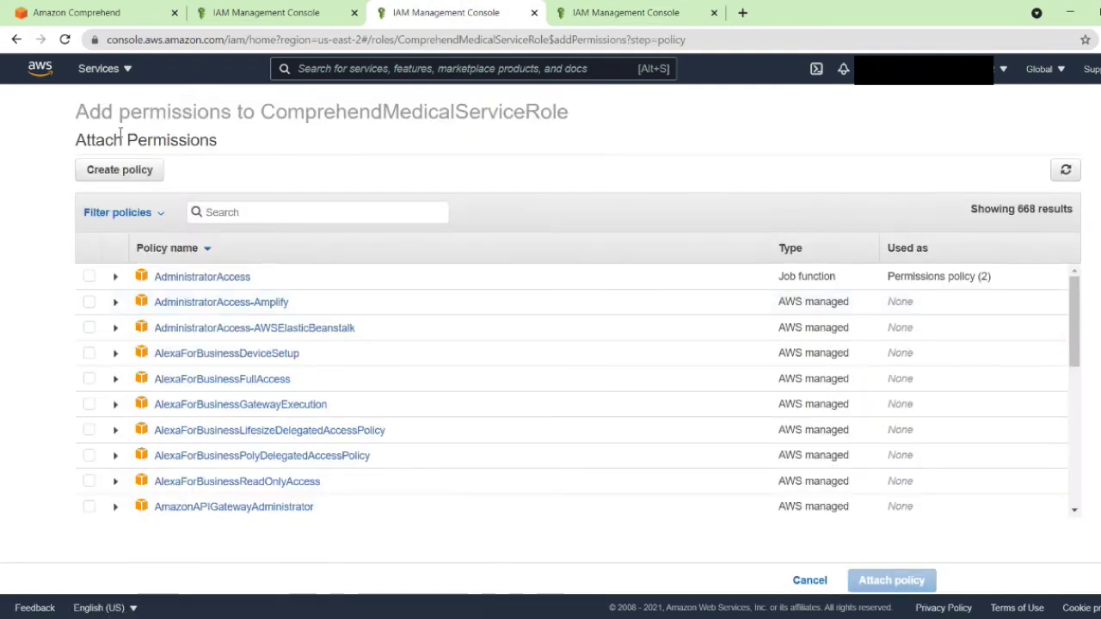
left_click(290, 218)
left_click(1066, 170)
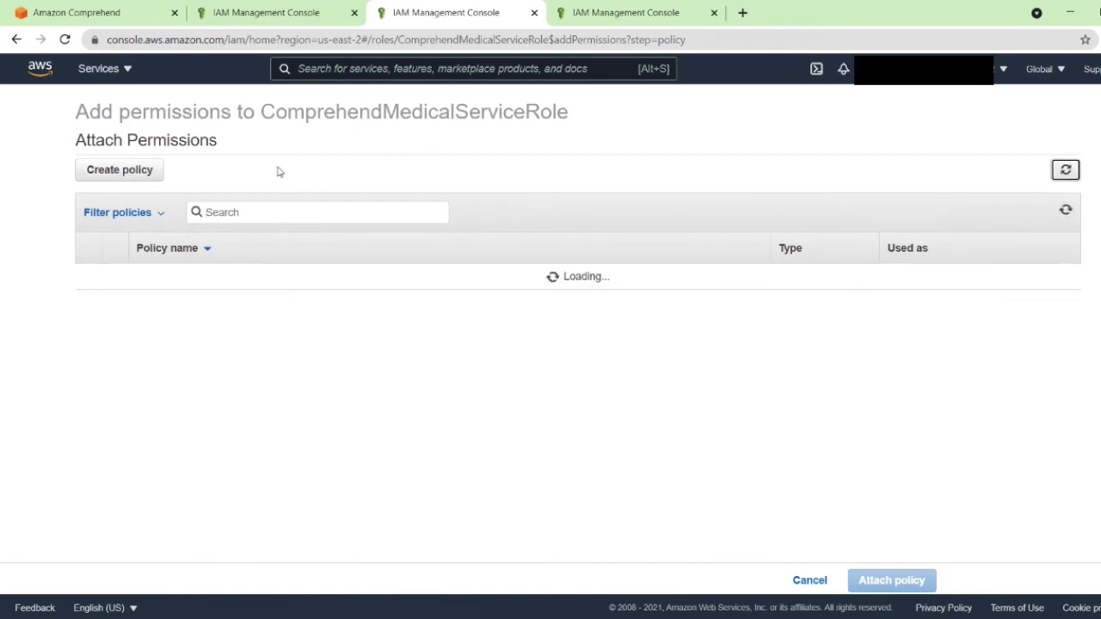
left_click(292, 214)
type("comprehent")
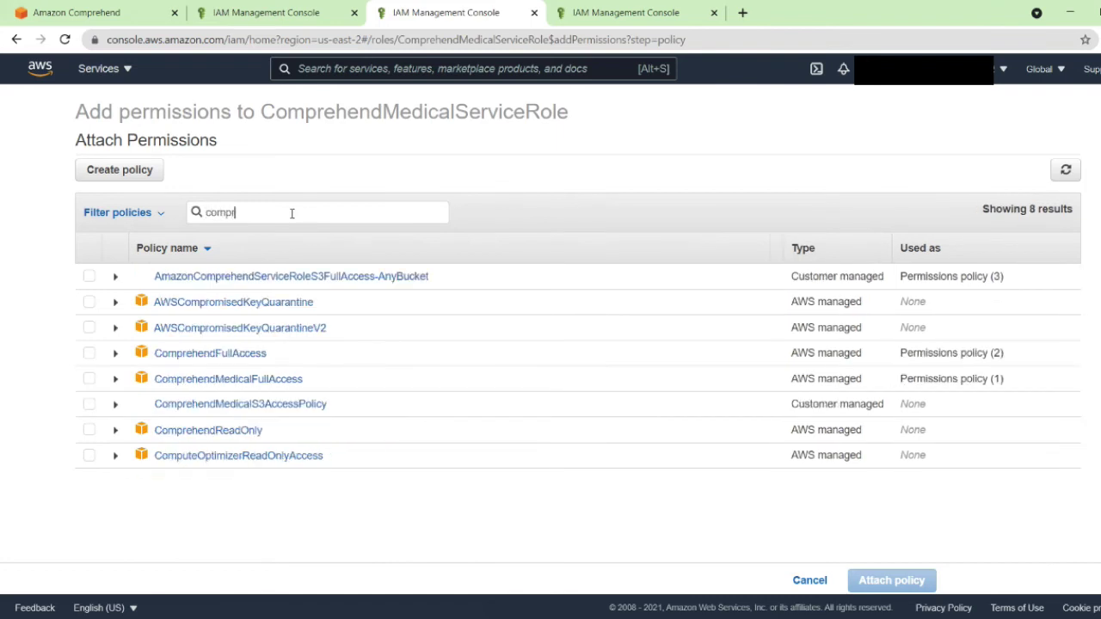
key("BackSpace")
type("d")
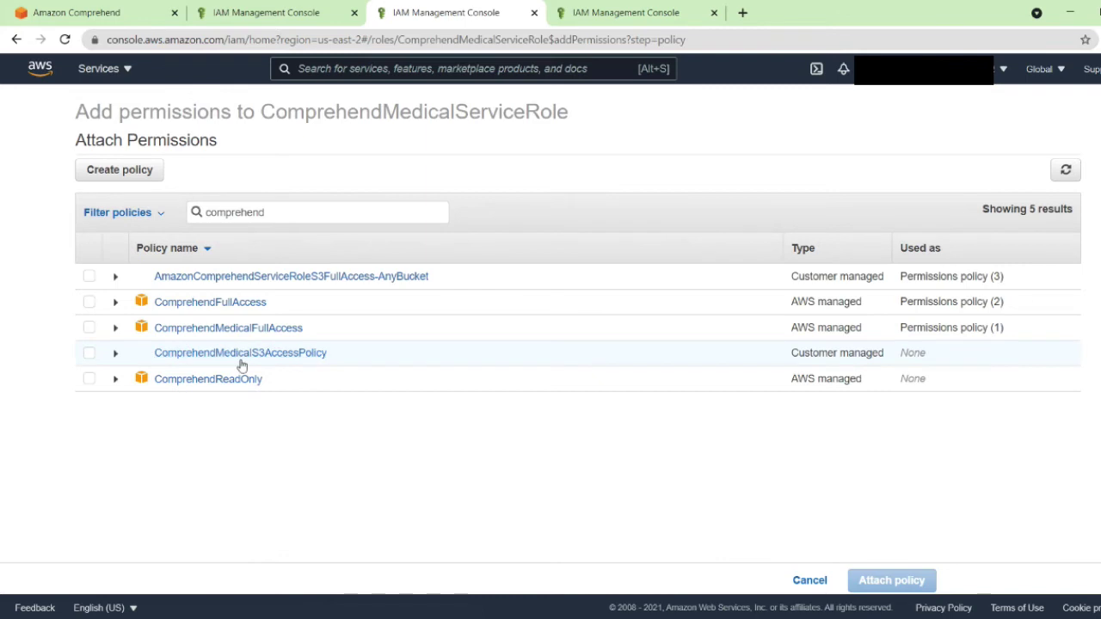
left_click(88, 354)
left_click(921, 582)
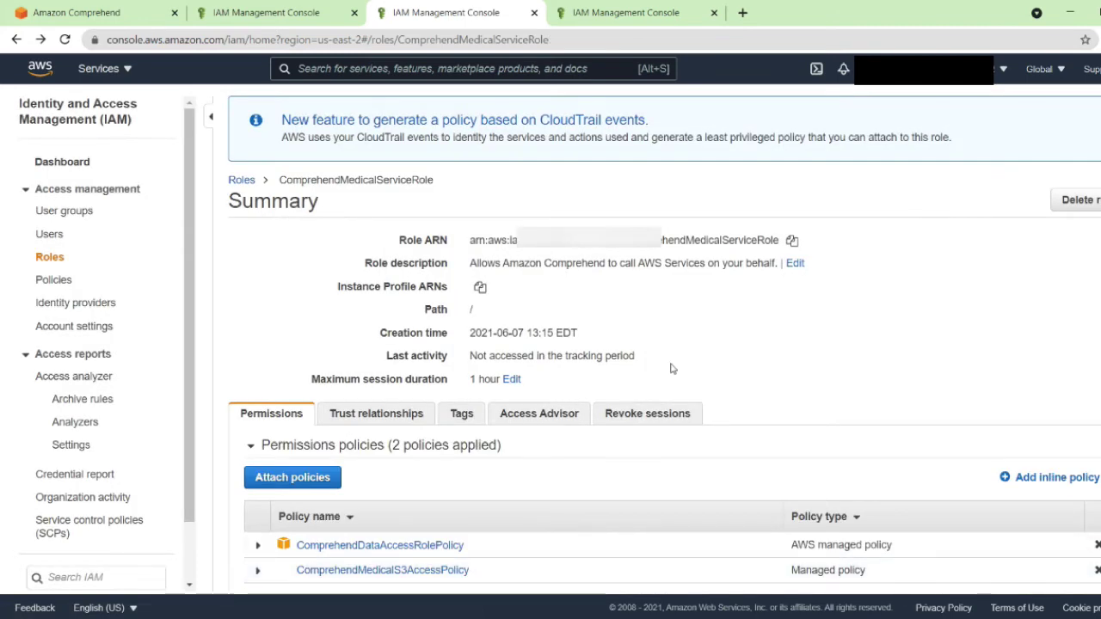
Detach ComprehendDataAccessRolePolicy from ComprehendMedicalServiceRole.
scroll(1057, 478, "down", 3)
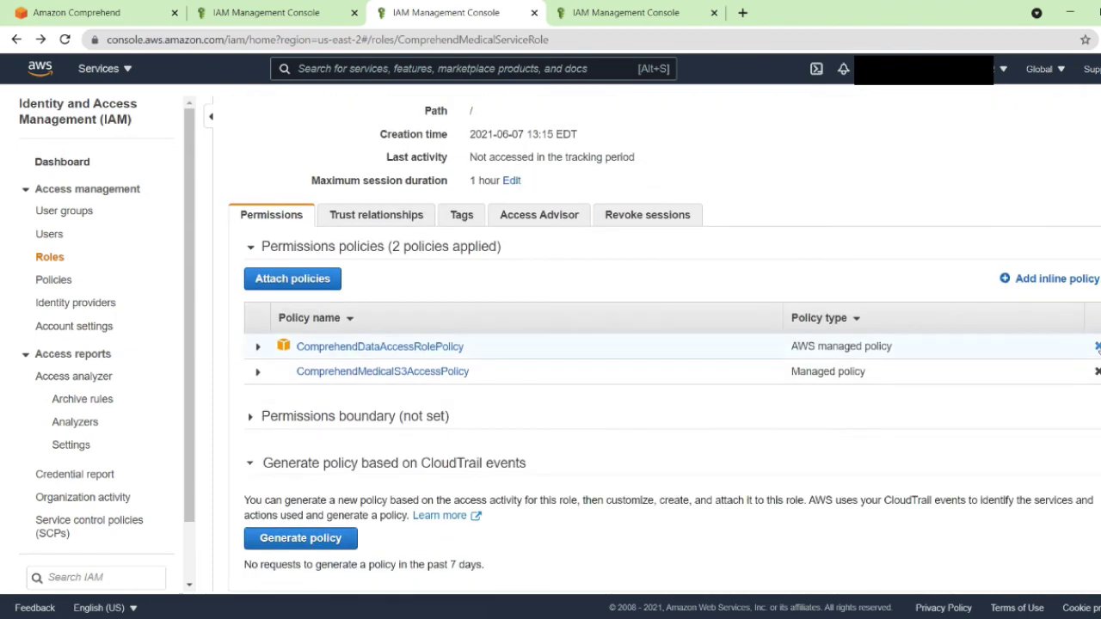
left_click(1096, 345)
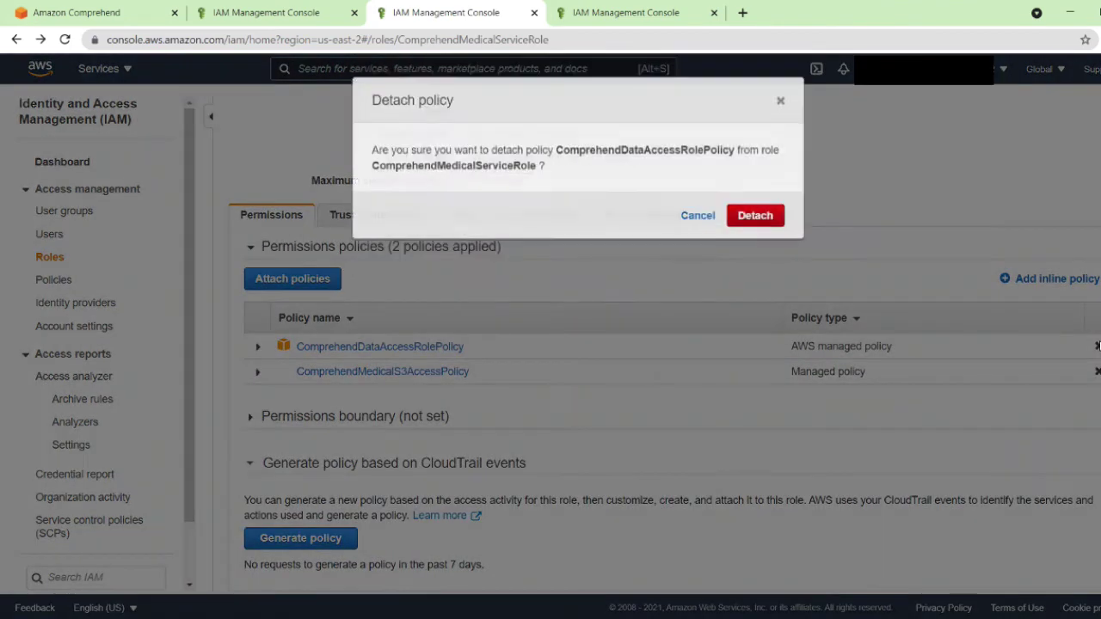
left_click(772, 253)
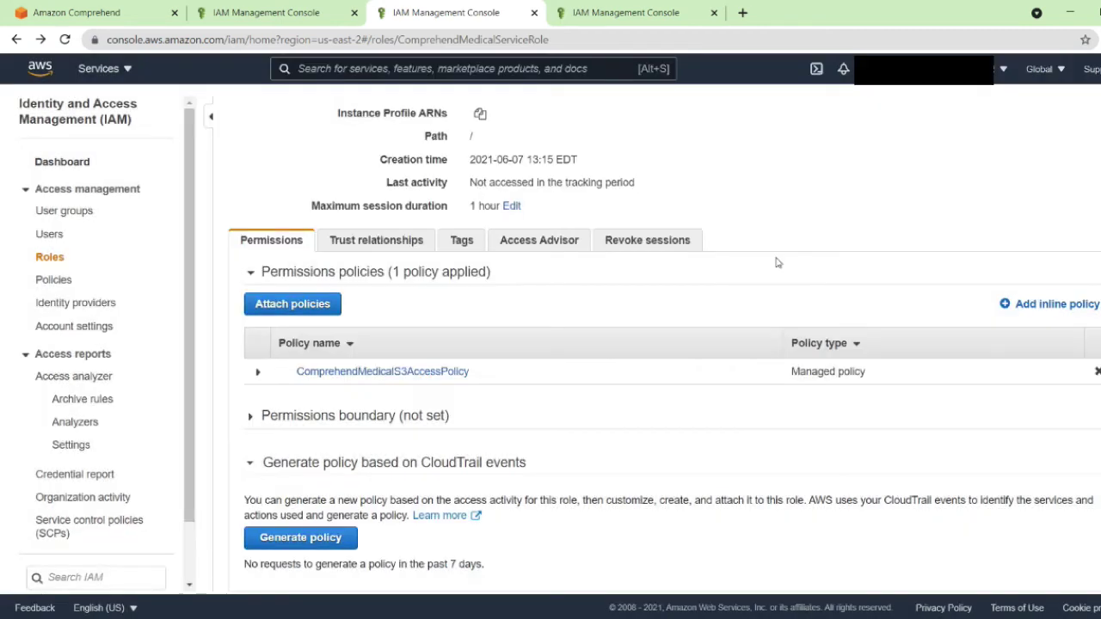
Change the trusted service in ComprehendMedicalServiceRole's trust relationship to comprehendmedical.amazonaws.com and update the trust policy.
left_click(370, 244)
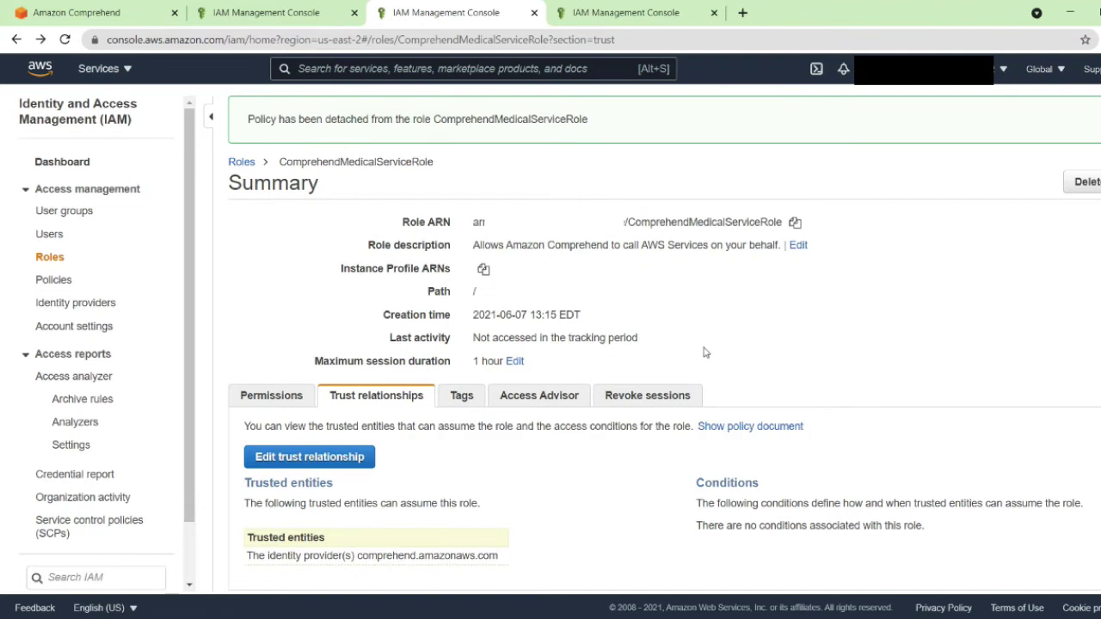
left_click(338, 462)
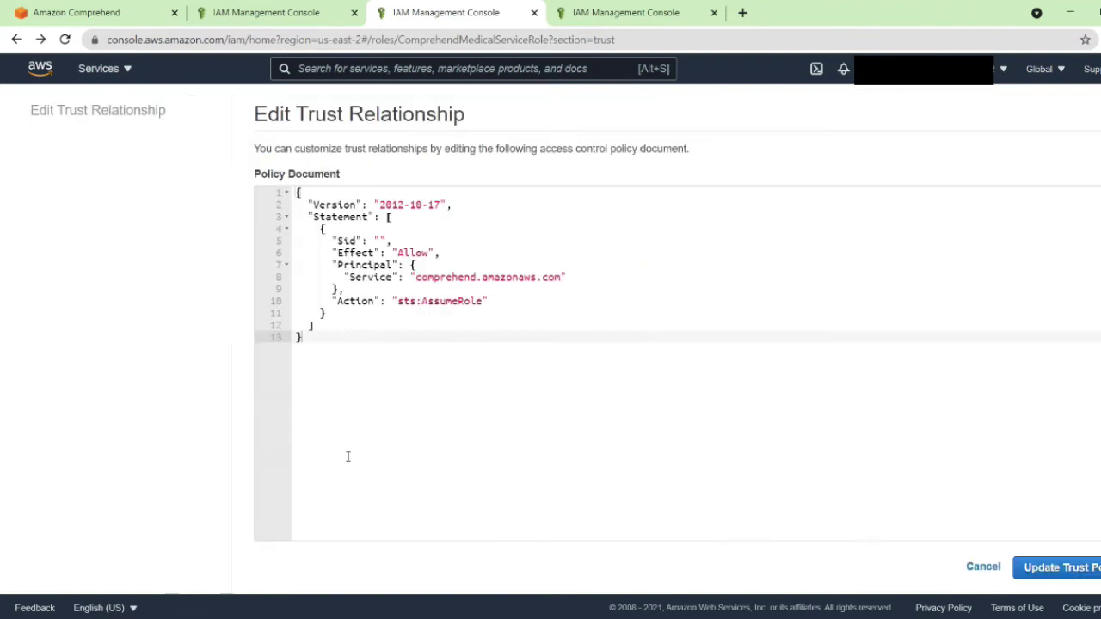
left_click(478, 277)
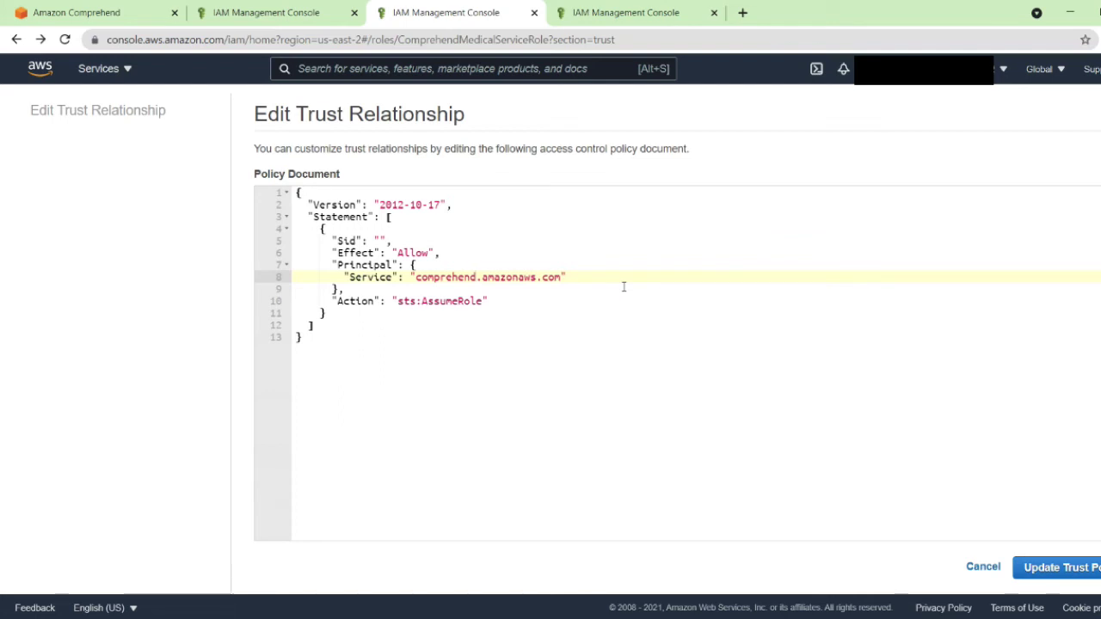
type("medical")
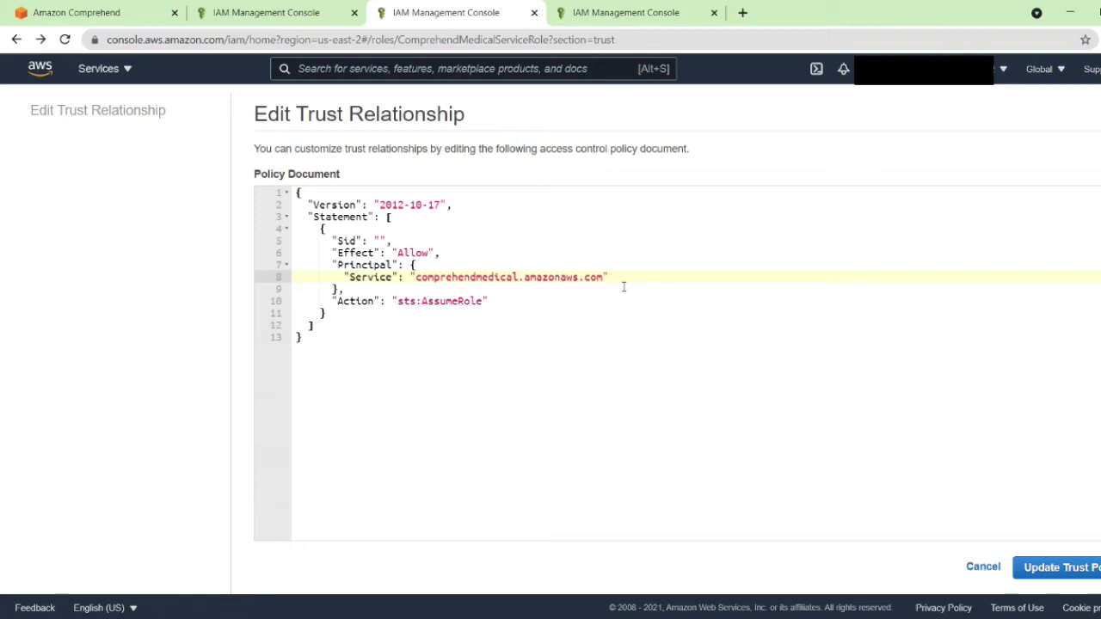
left_click(1058, 567)
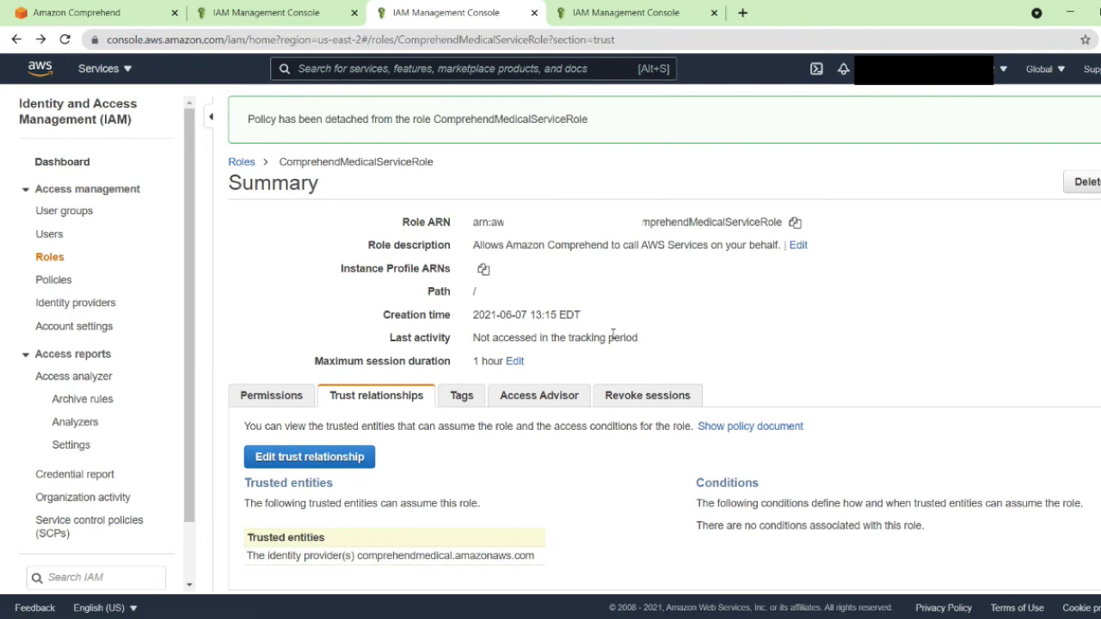
Leave IAM for Amazon Comprehend Medical and start creating a new analysis job.
left_click(534, 12)
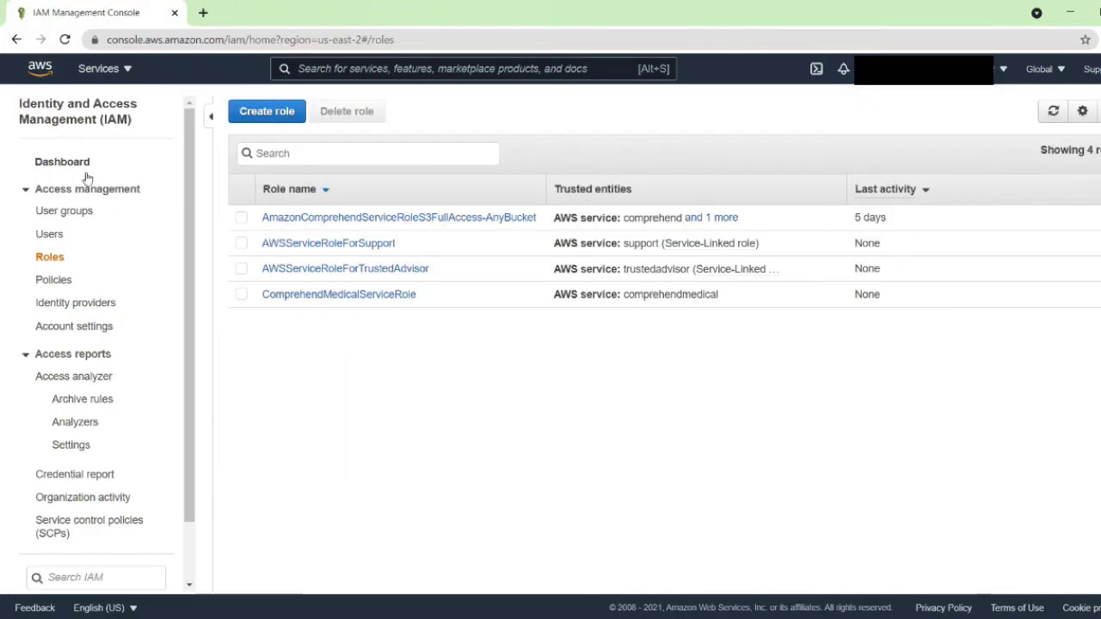
left_click(43, 72)
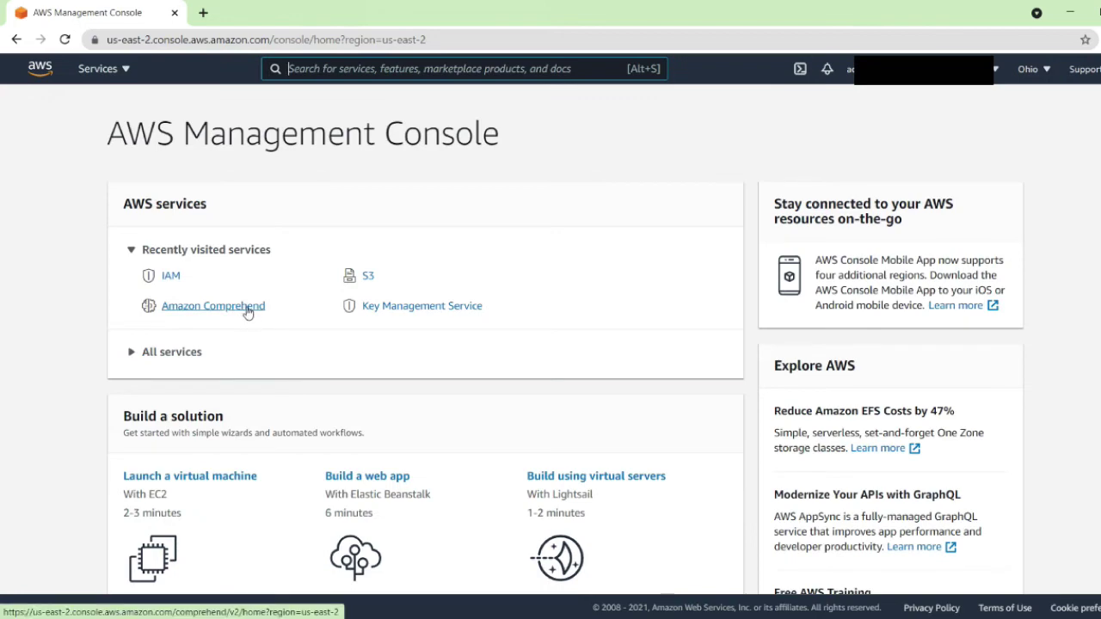
left_click(247, 309)
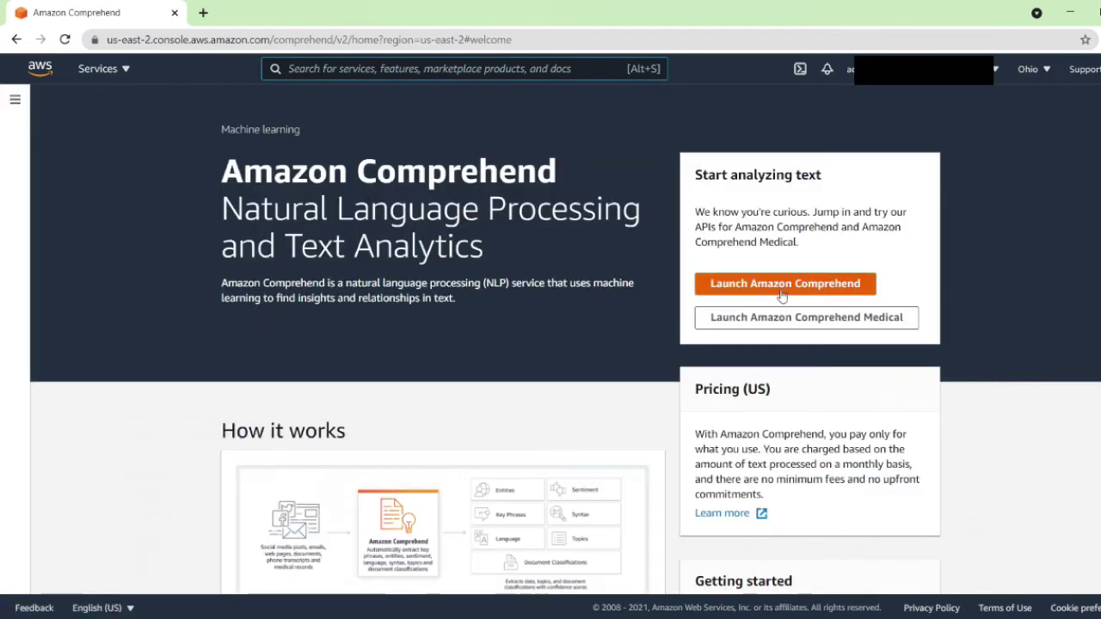
left_click(757, 325)
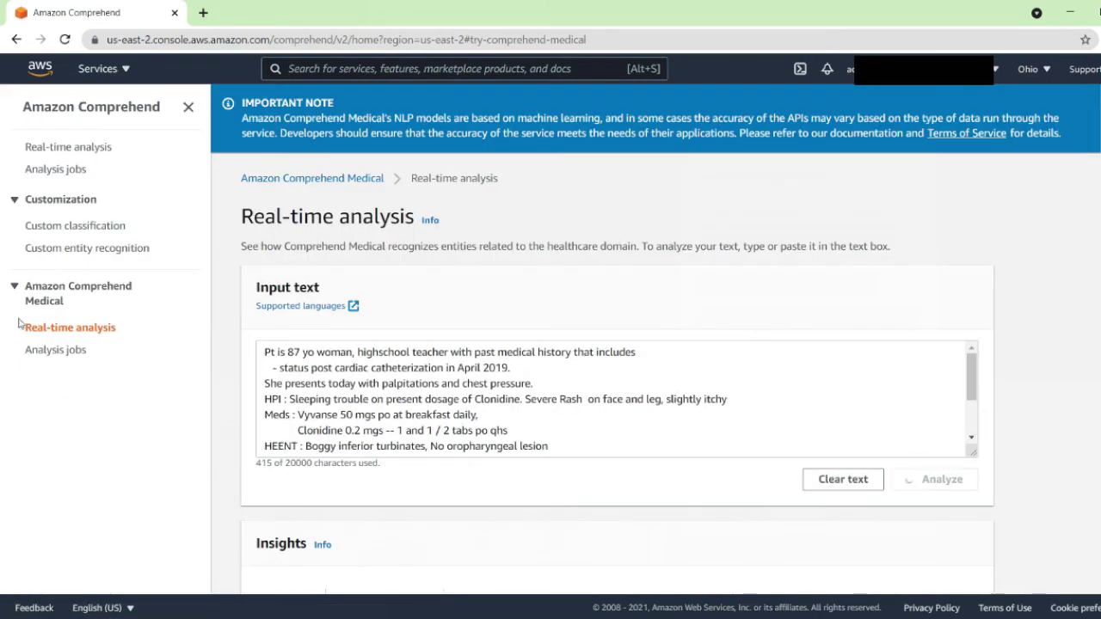
left_click(57, 352)
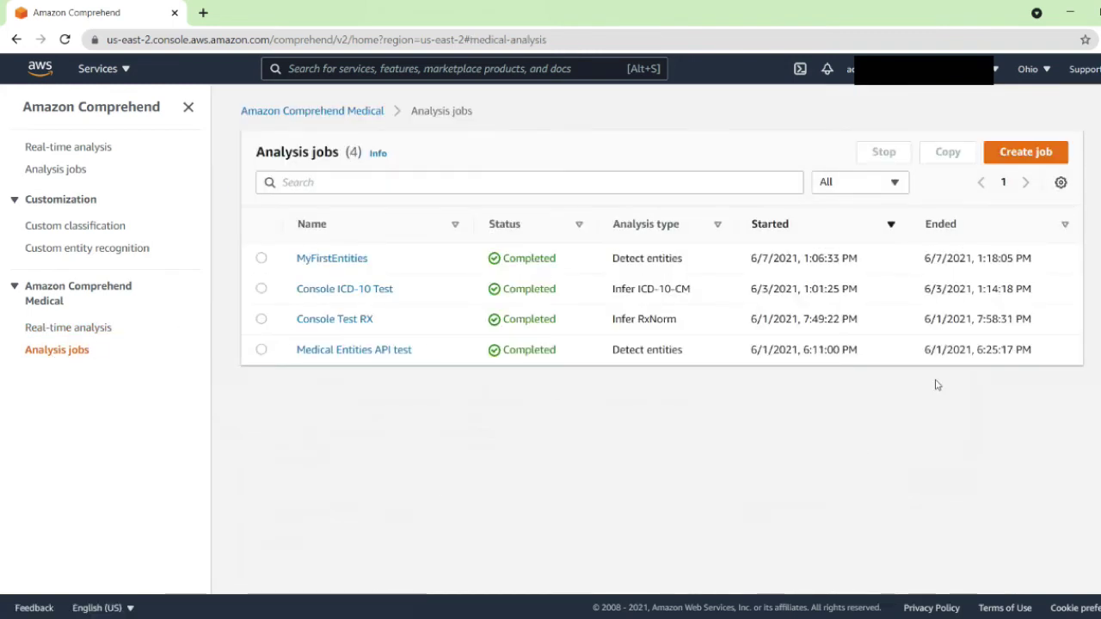
left_click(1026, 153)
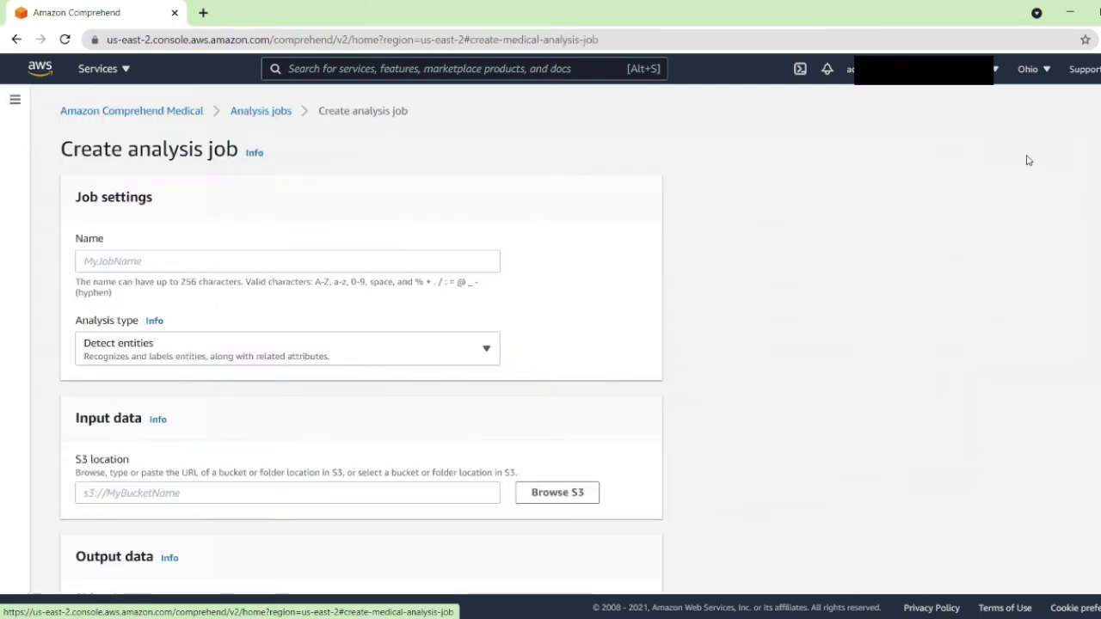
Name the analysis job RxNormAnalysis and set its analysis type to Infer RxNorm.
left_click(448, 259)
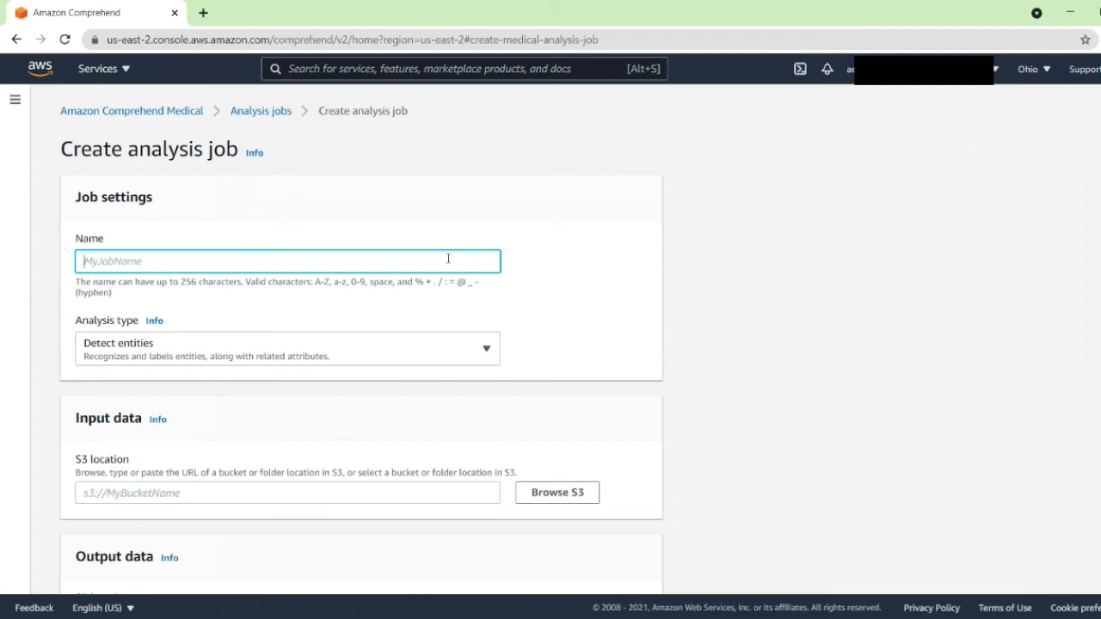
type("RxNormAnalysis")
left_click(366, 355)
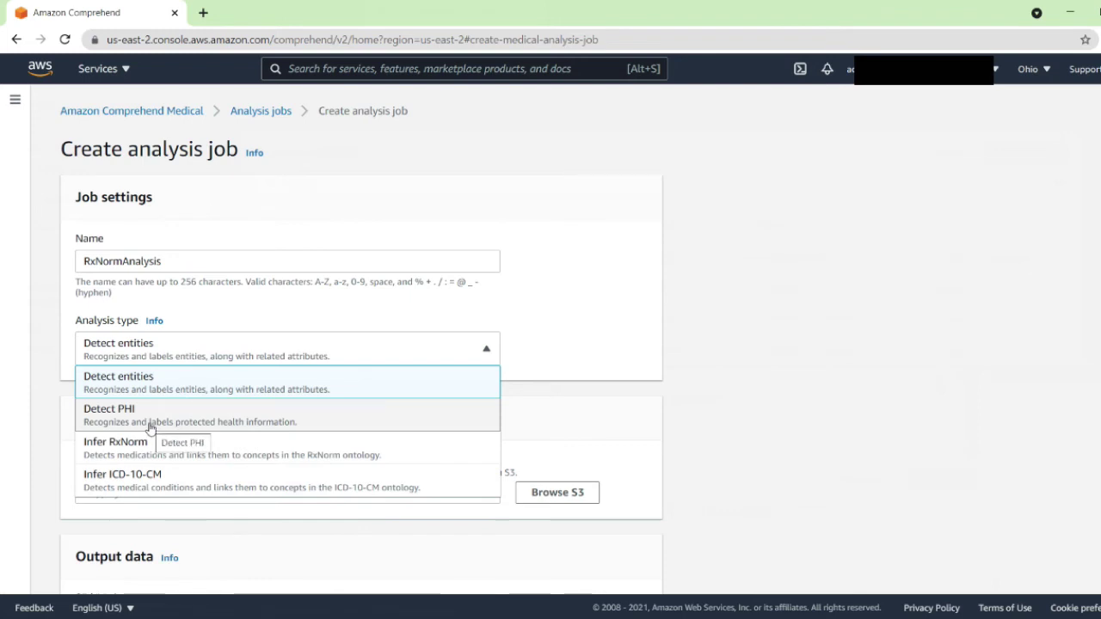
left_click(159, 453)
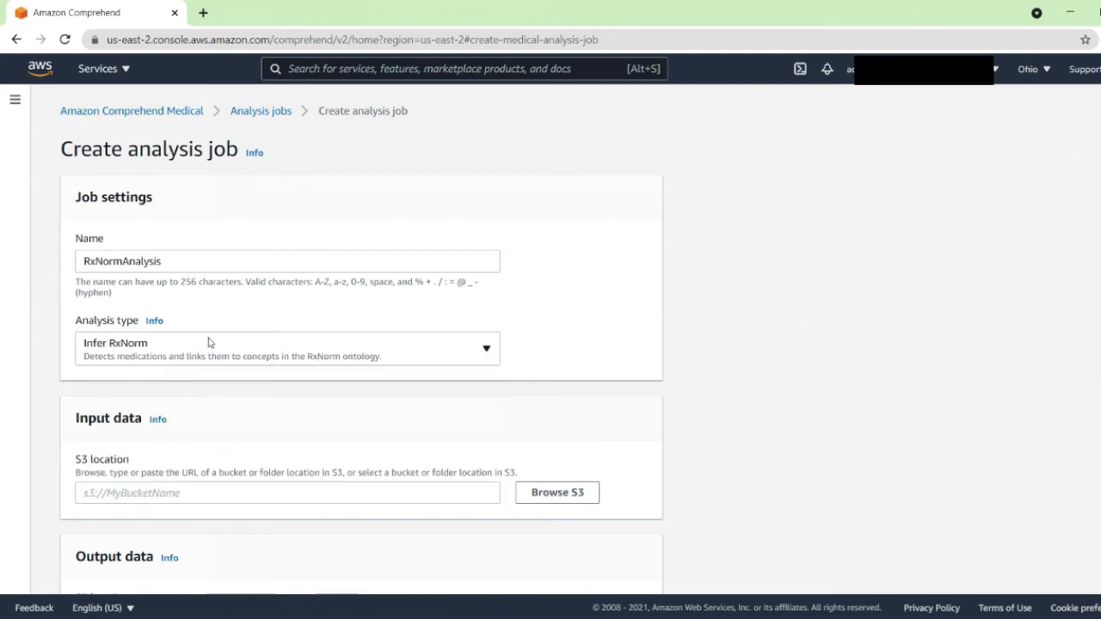
Set the job's input data location to the input-data folder of the test-medical-api S3 bucket.
scroll(671, 444, "down", 3)
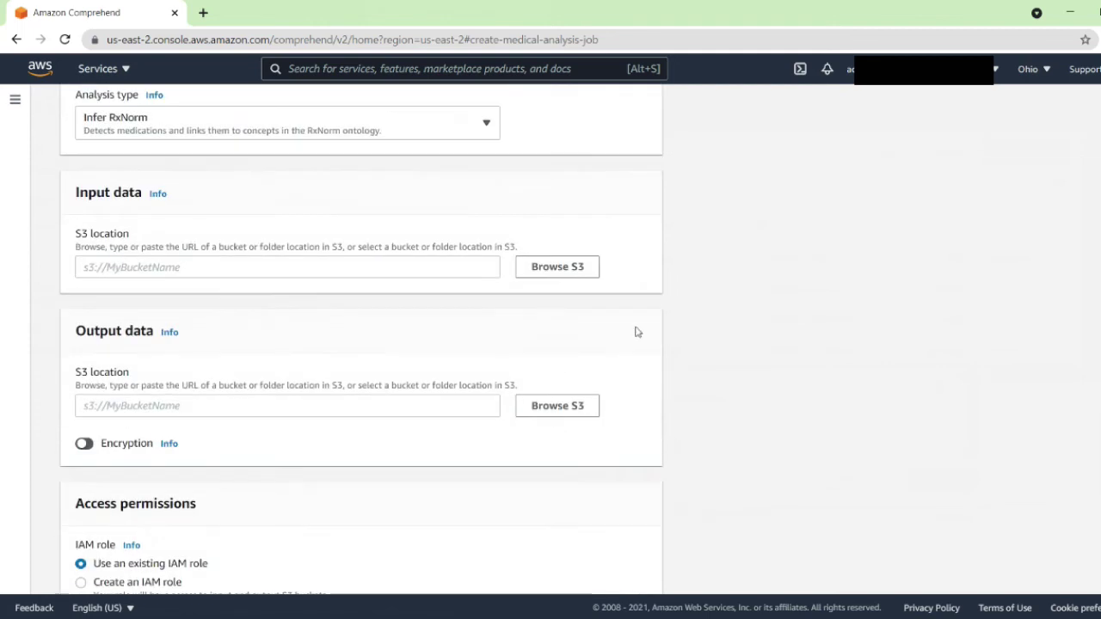
left_click(590, 267)
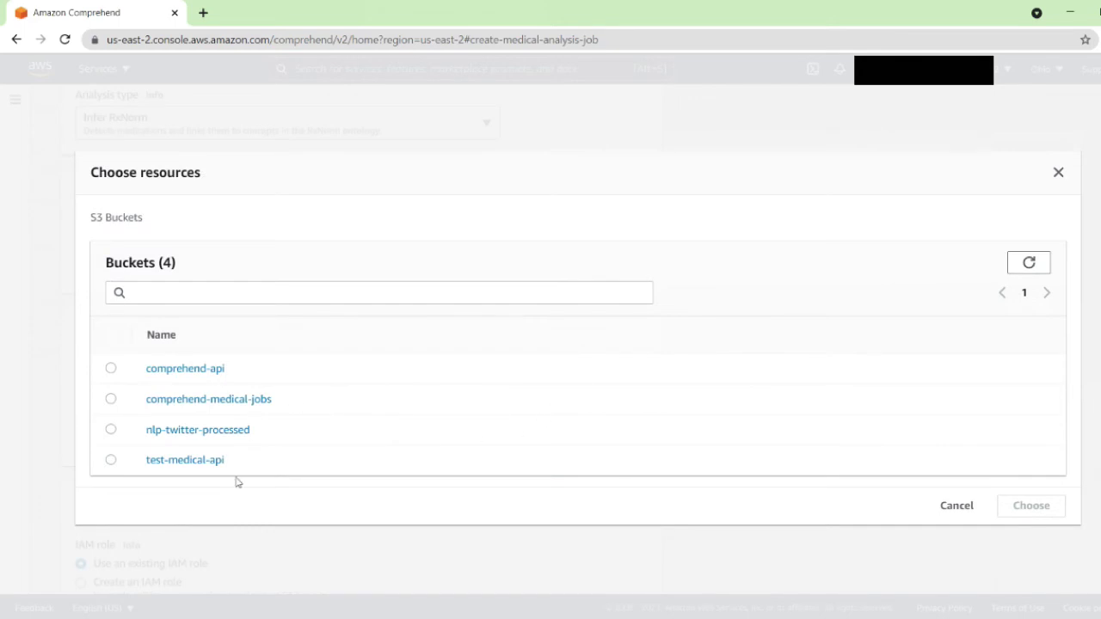
left_click(184, 462)
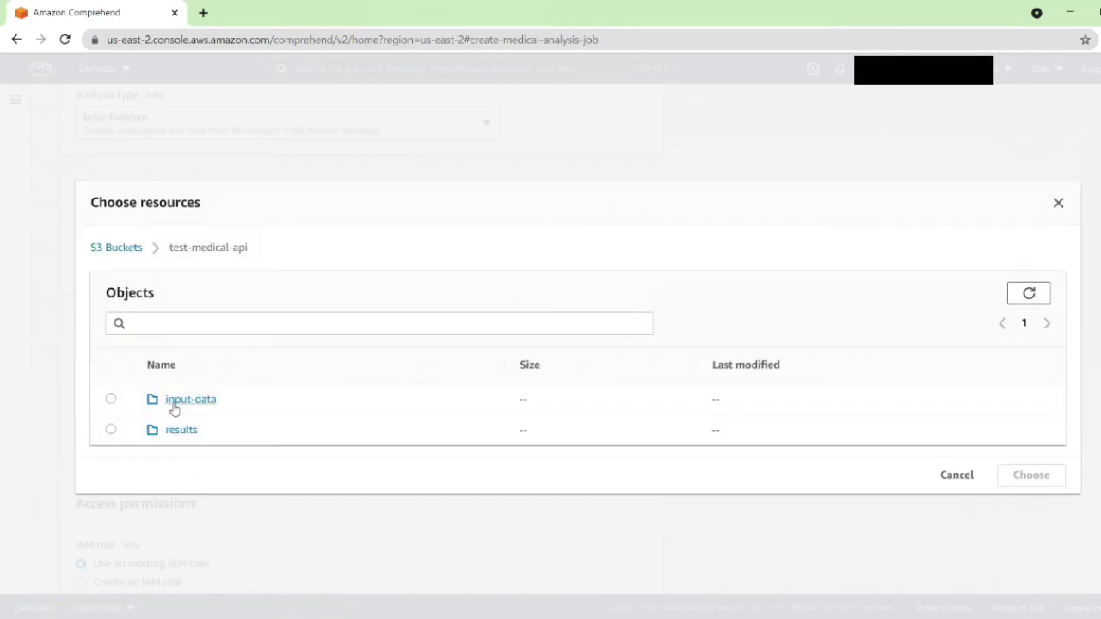
left_click(111, 399)
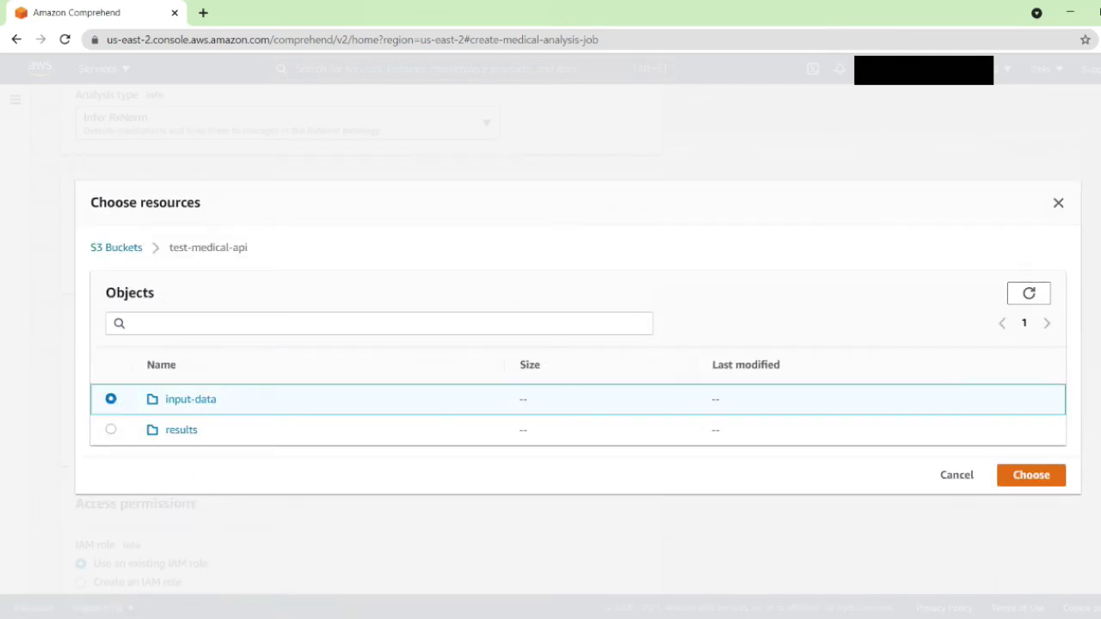
left_click(1031, 476)
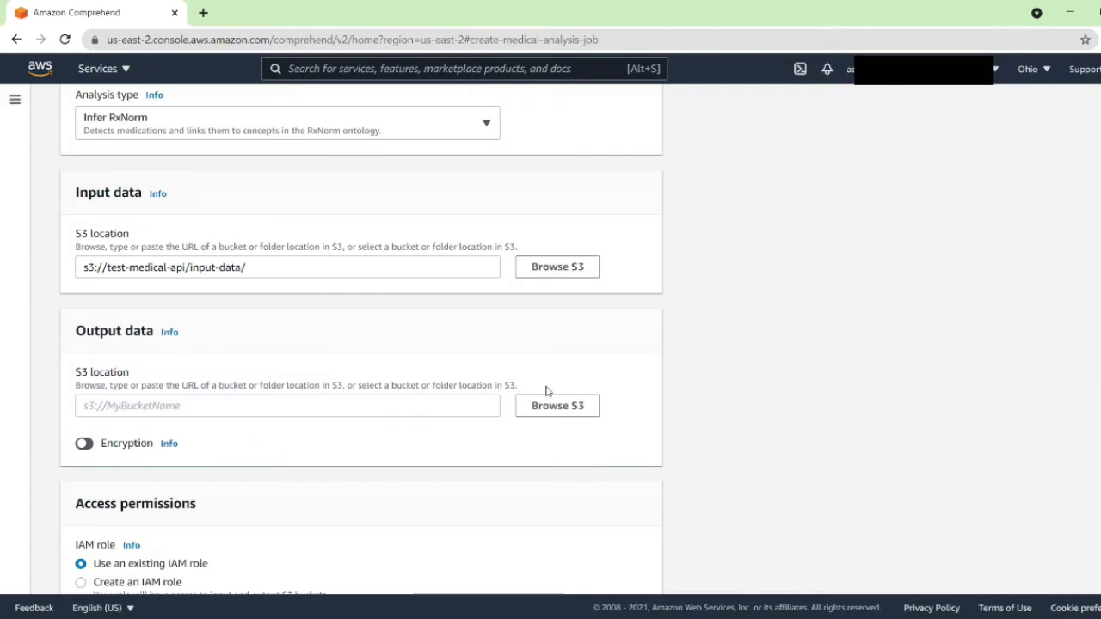
Set the job's output data location to the results folder of the test-medical-api S3 bucket.
left_click(559, 407)
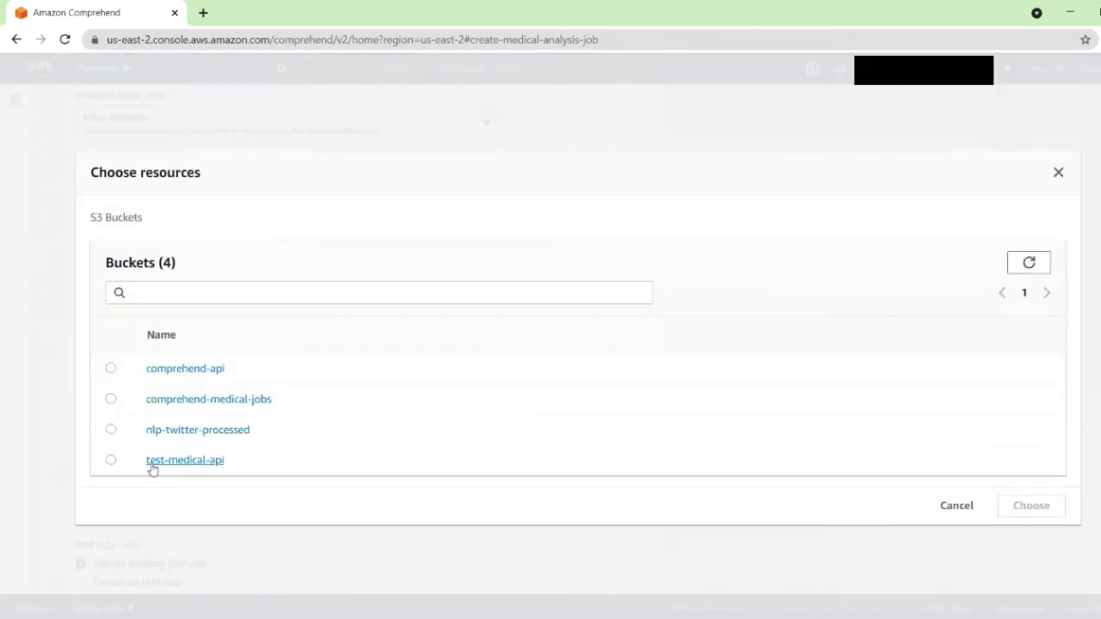
left_click(193, 469)
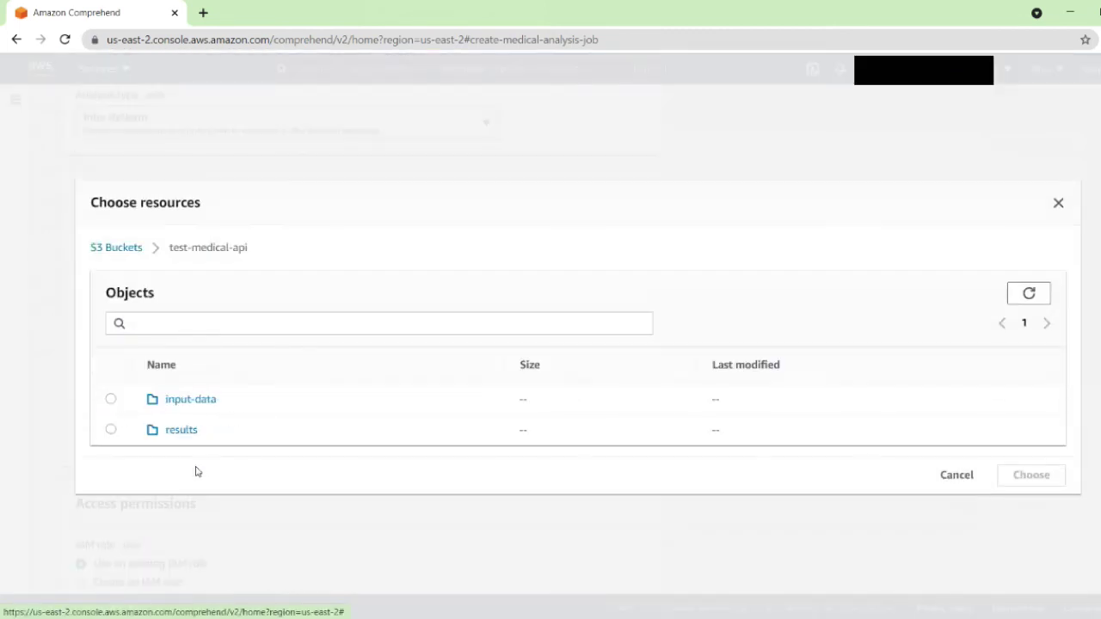
left_click(111, 430)
left_click(1035, 479)
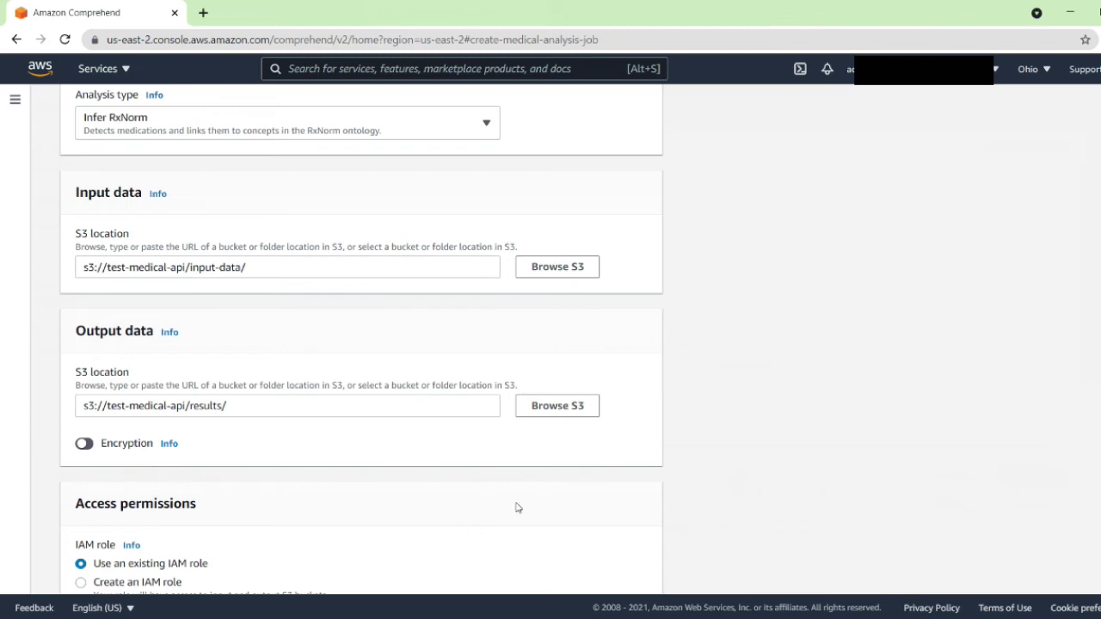
Assign the existing IAM role ComprehendMedicalServiceRole to the analysis job and create the job.
scroll(700, 487, "down", 1)
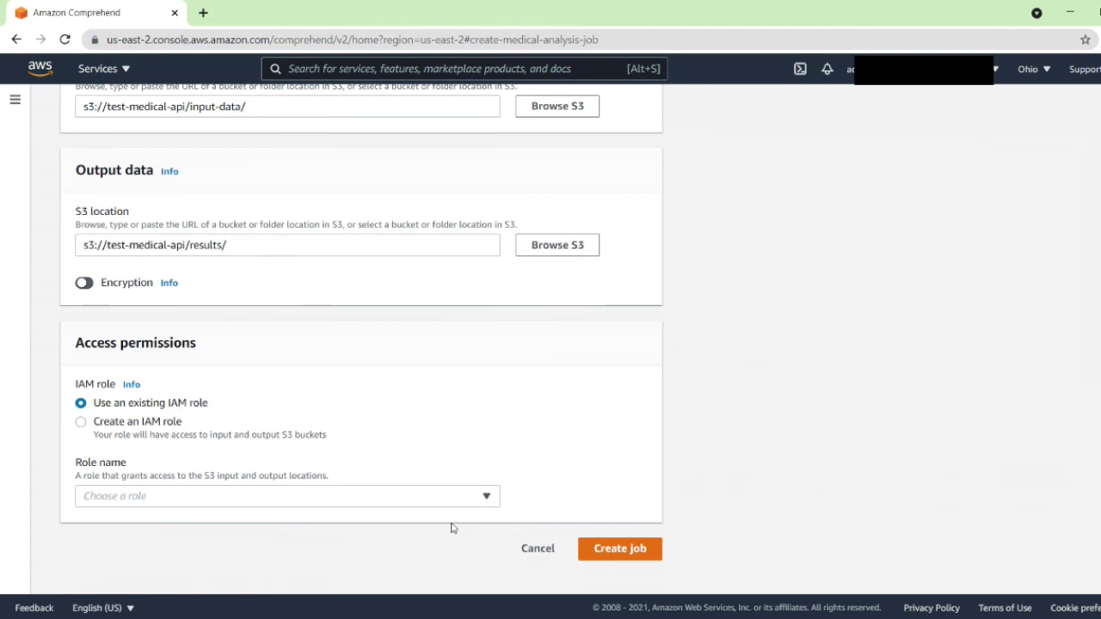
left_click(486, 498)
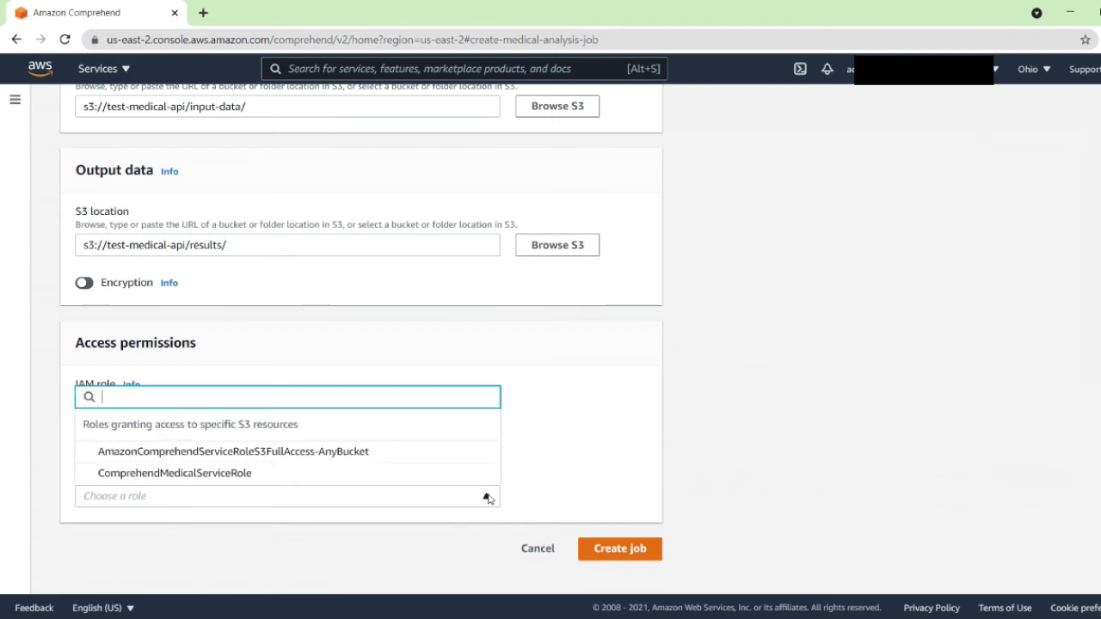
left_click(215, 478)
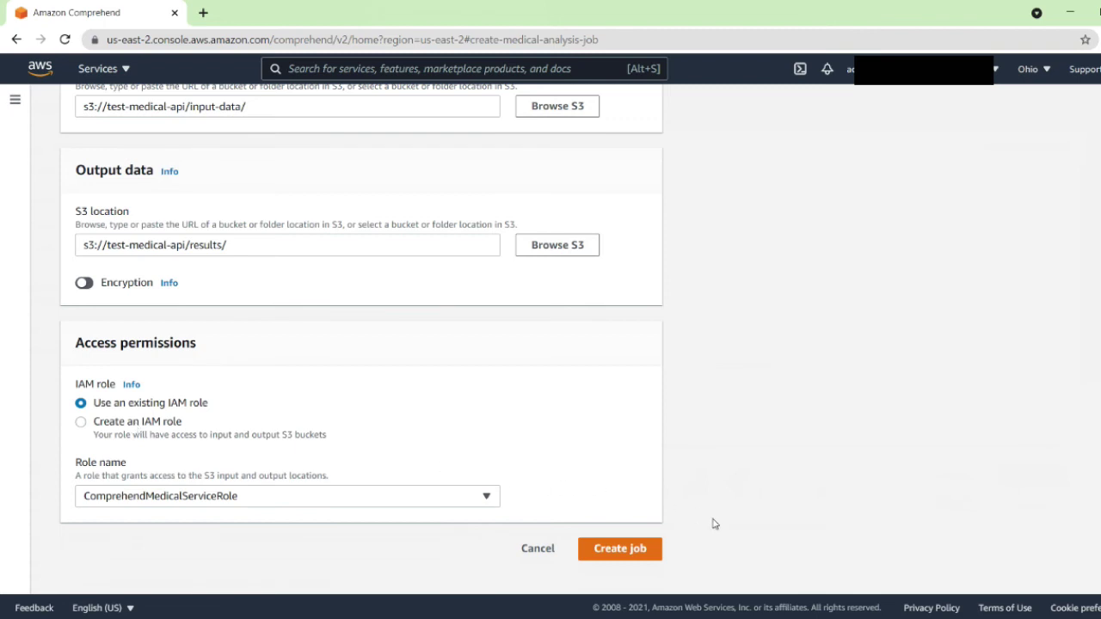
left_click(620, 548)
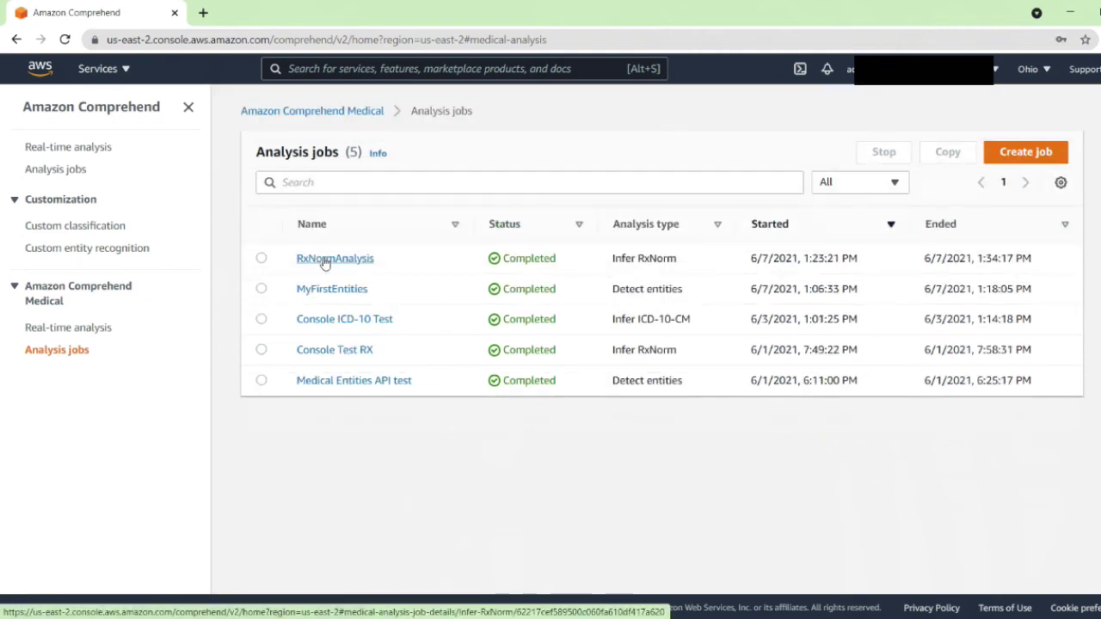
From the RxNormAnalysis job's S3 output folder, download "A Case Report of an Elderly Woman With Mucous Membrane Pemphigoid.txt.out" and open it.
left_click(324, 260)
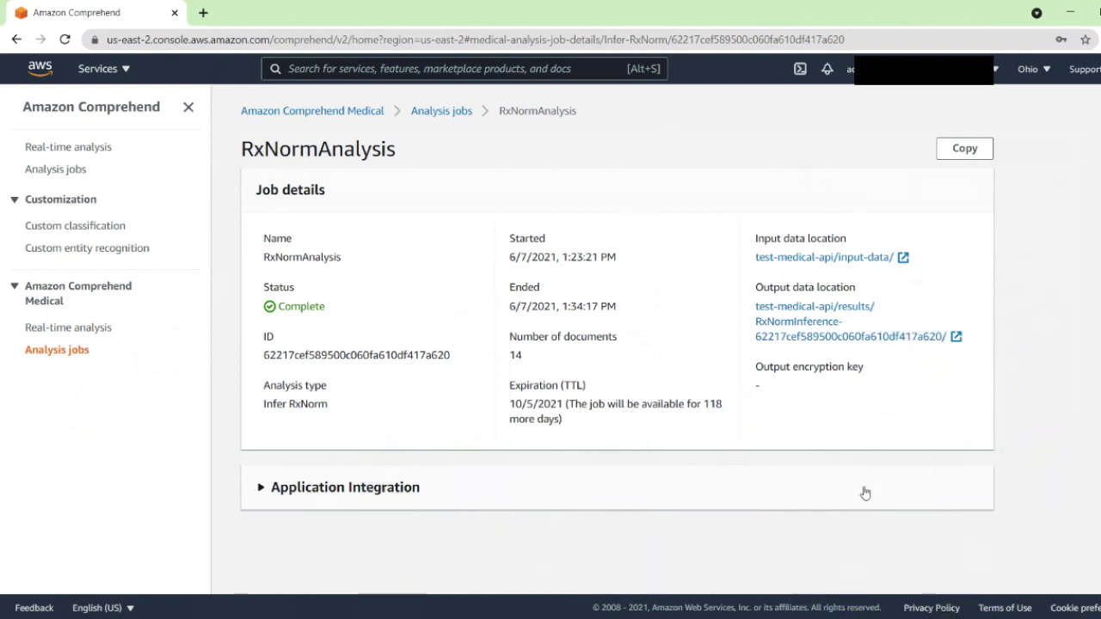
left_click(878, 333)
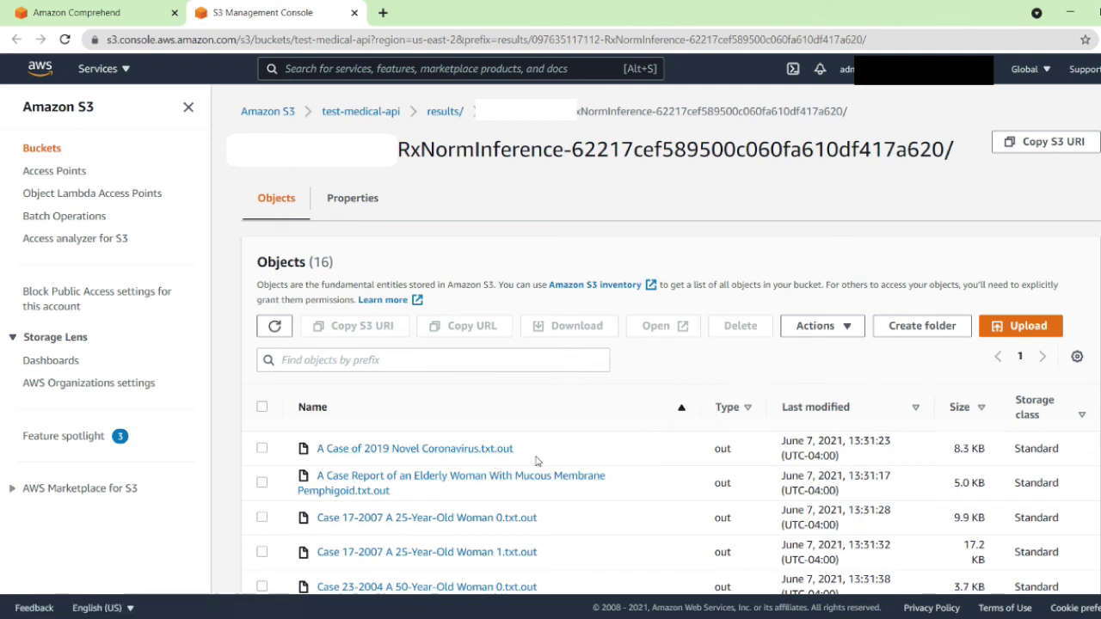
left_click(263, 484)
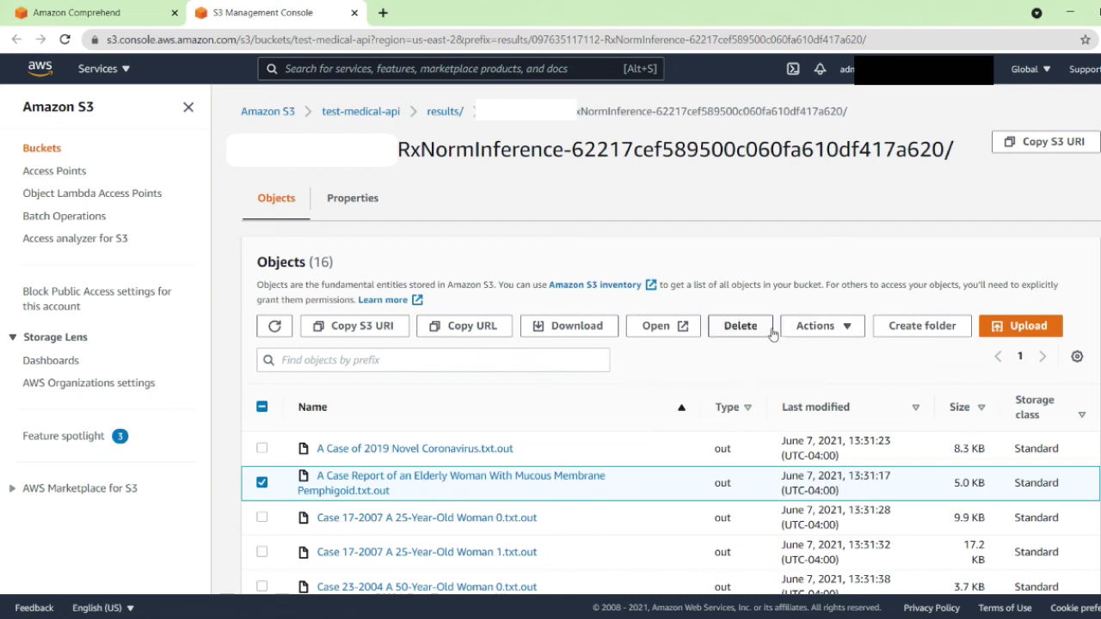
left_click(569, 328)
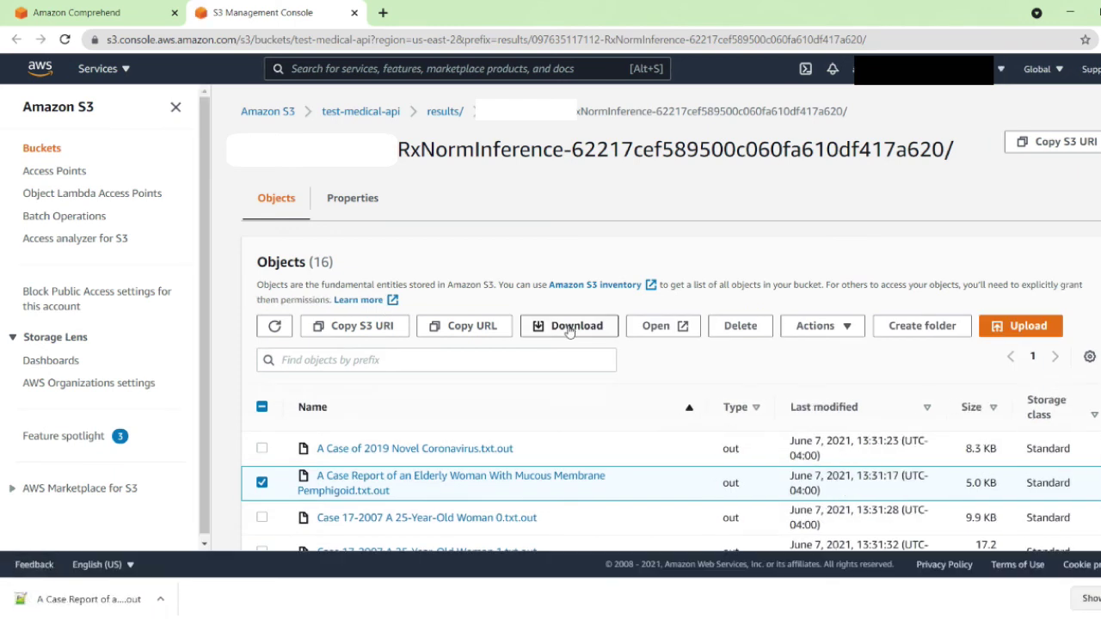
left_click(97, 599)
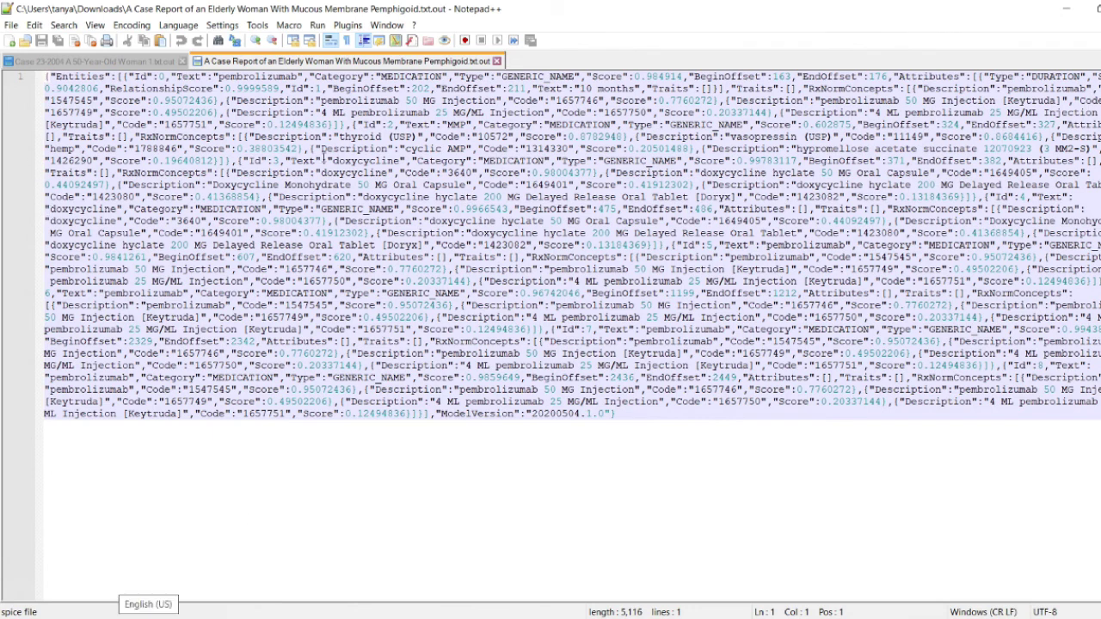
Examine the first entity's text, category, type, attributes, traits and RxNormConcepts in the downloaded result file.
left_click(245, 95)
left_click(272, 76)
double_click(270, 75)
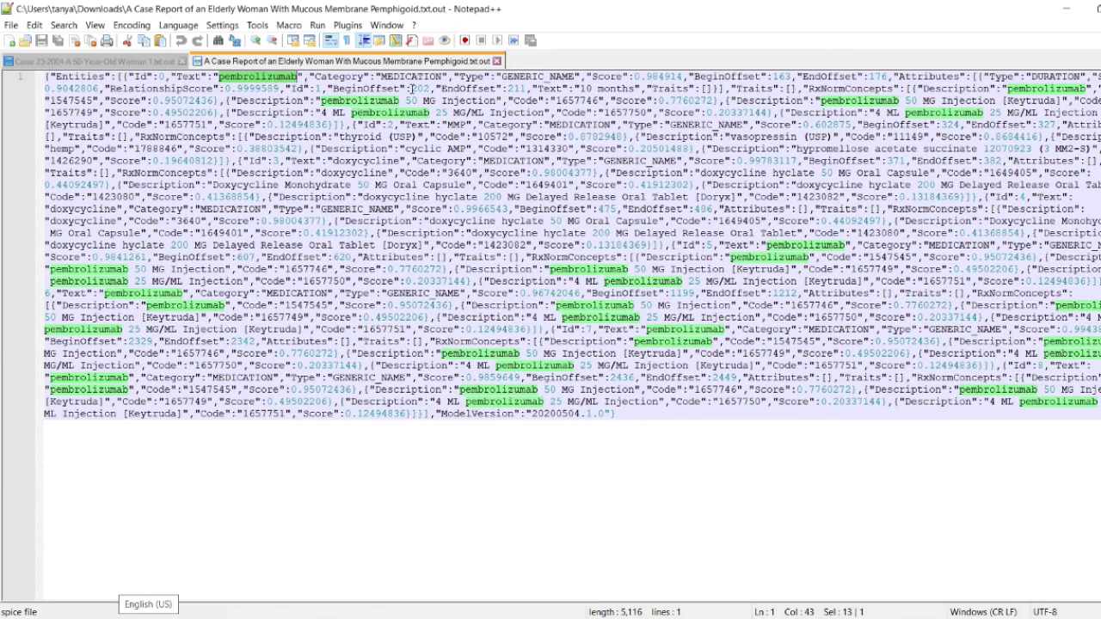
double_click(414, 77)
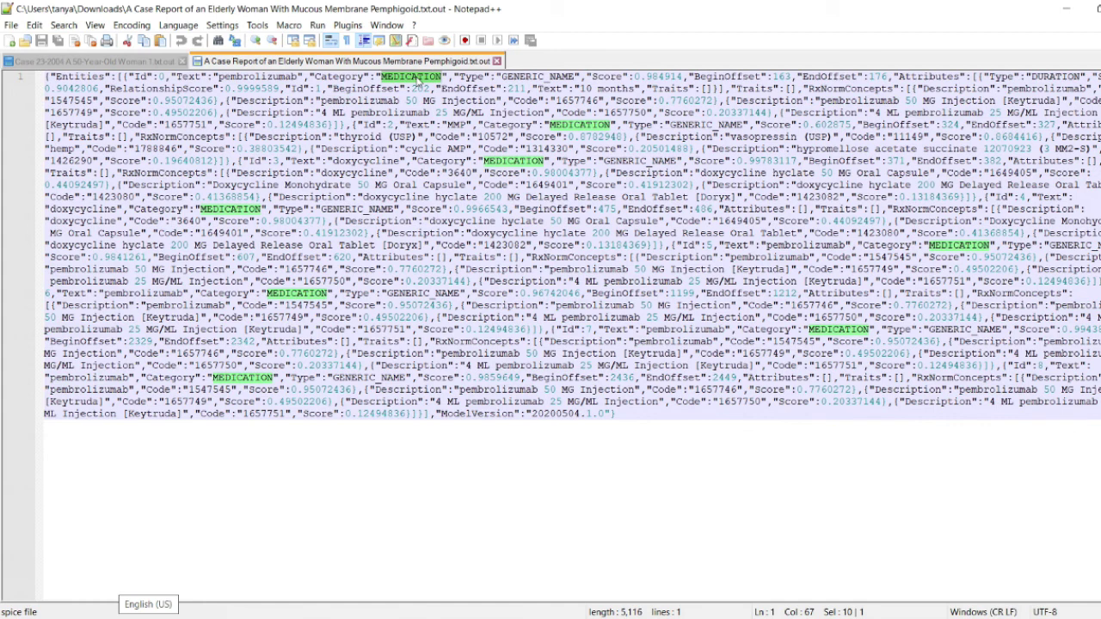
double_click(560, 77)
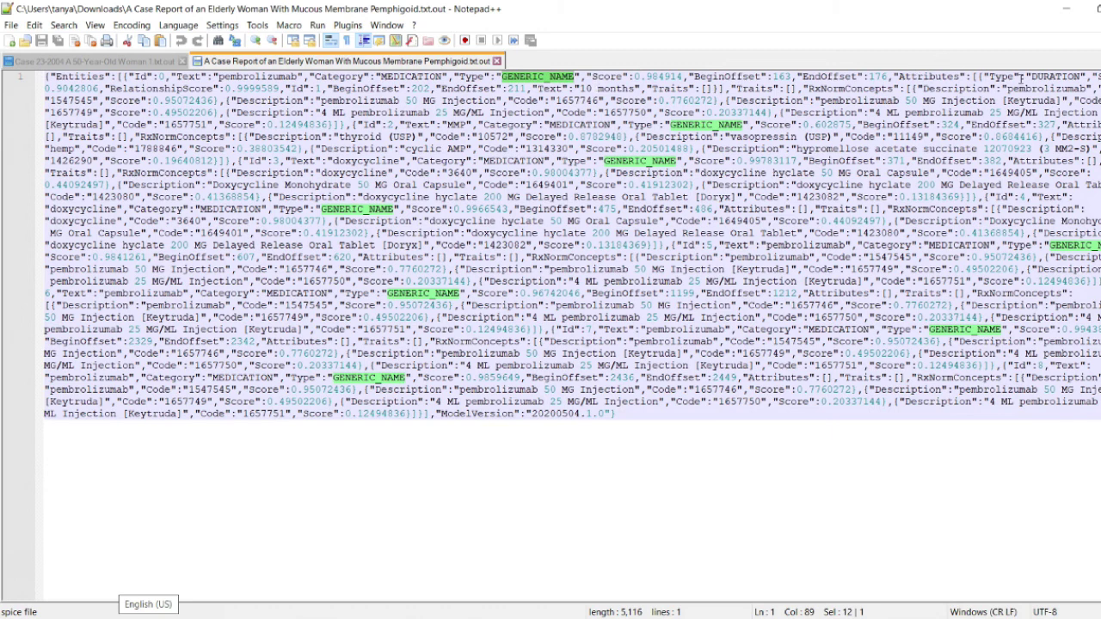
double_click(938, 77)
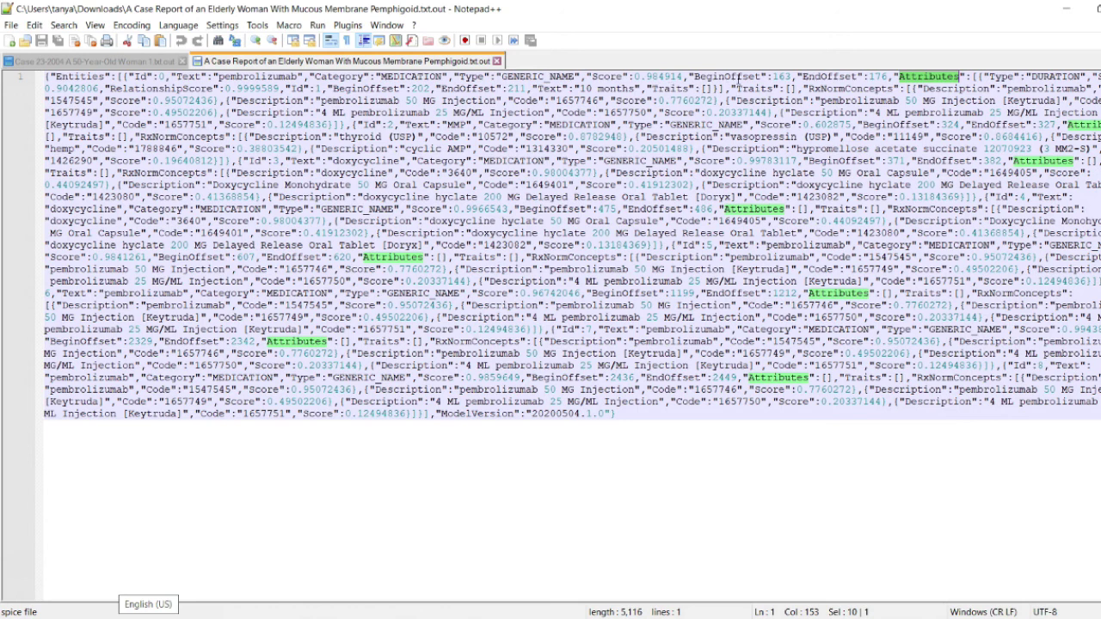
double_click(667, 90)
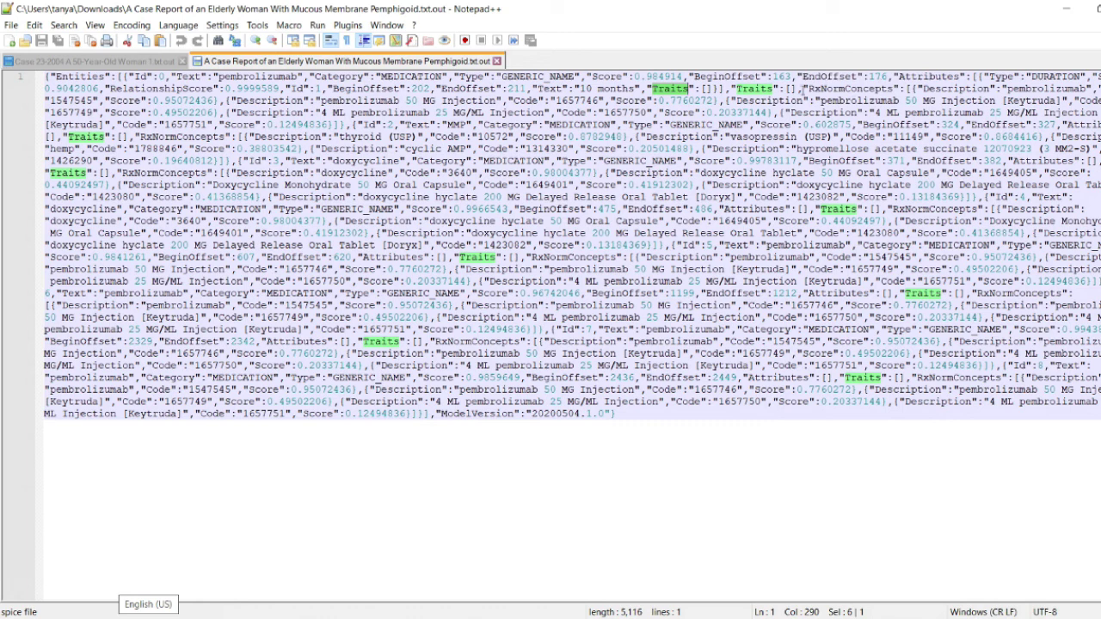
double_click(831, 89)
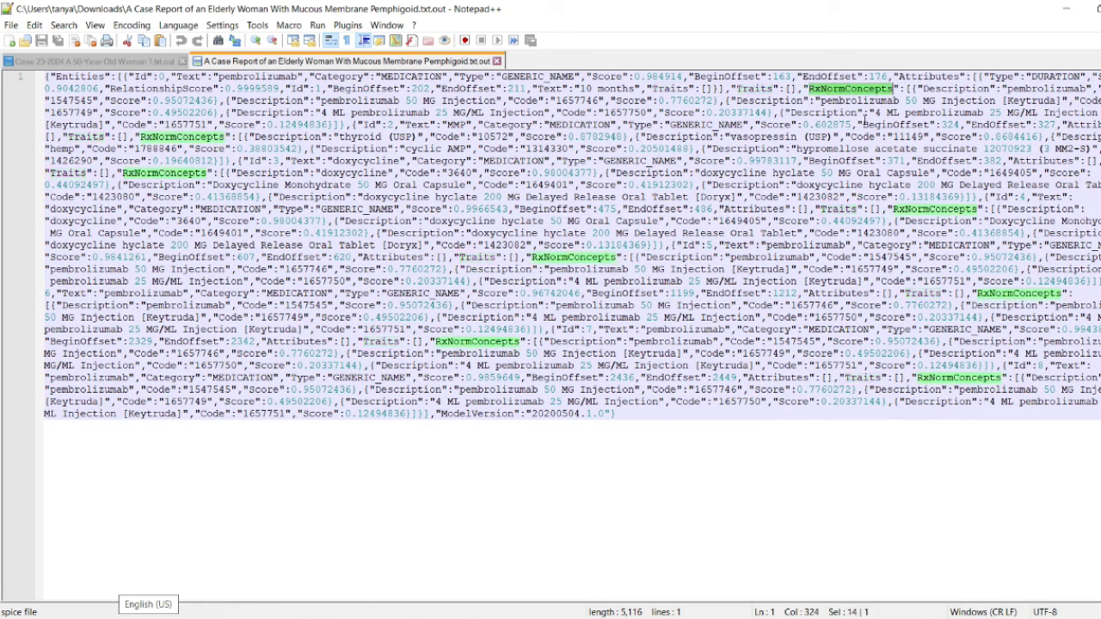